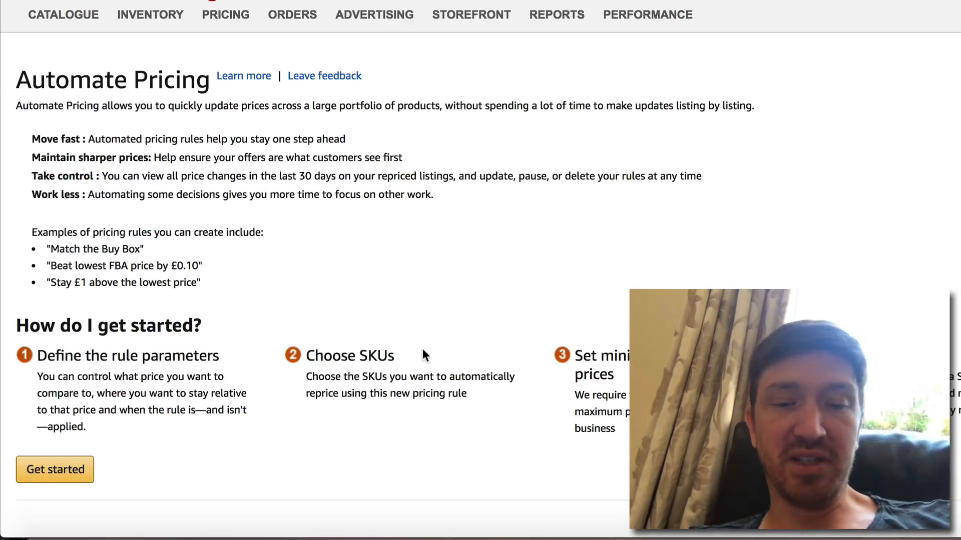
Step: Start creating a new automated pricing rule and look over the rule parameters form
click(65, 473)
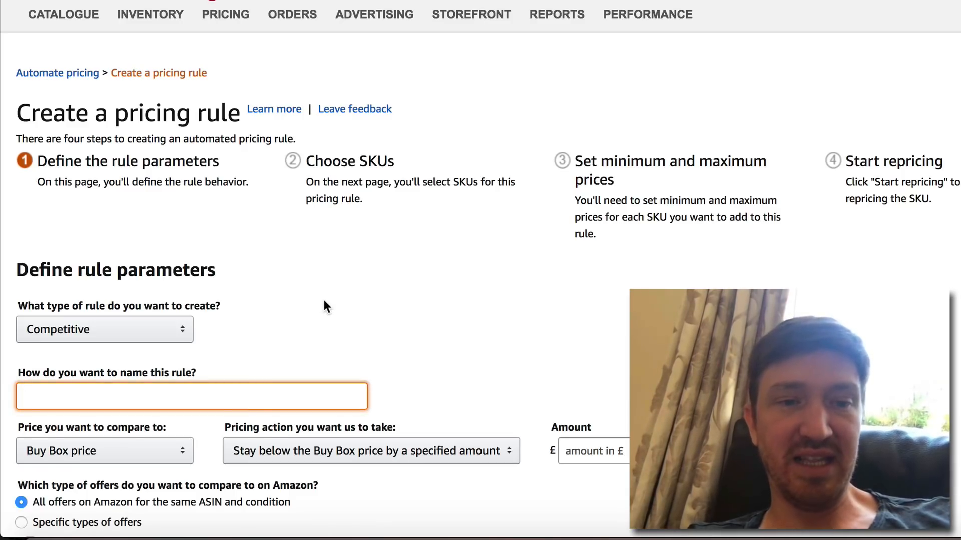
scroll(324, 301, down, 5)
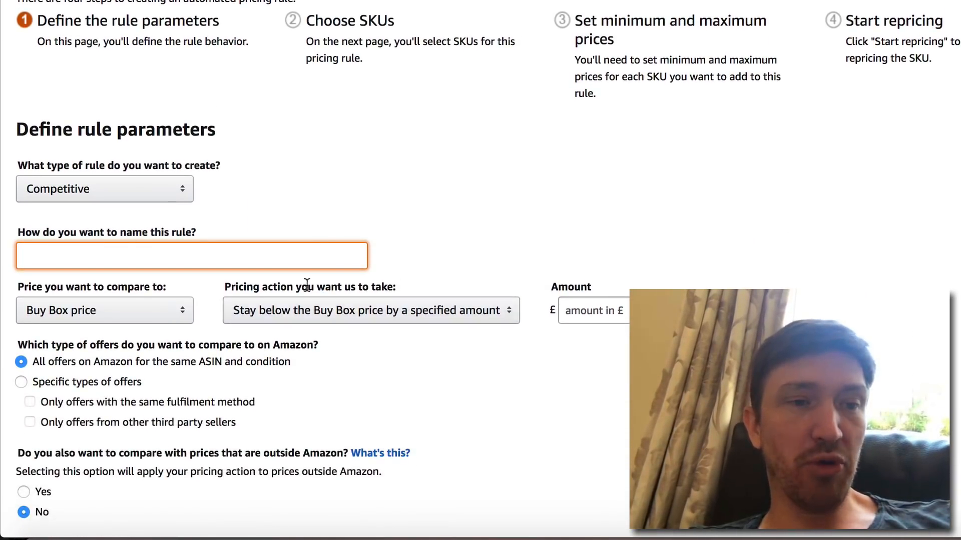
scroll(305, 248, up, 1)
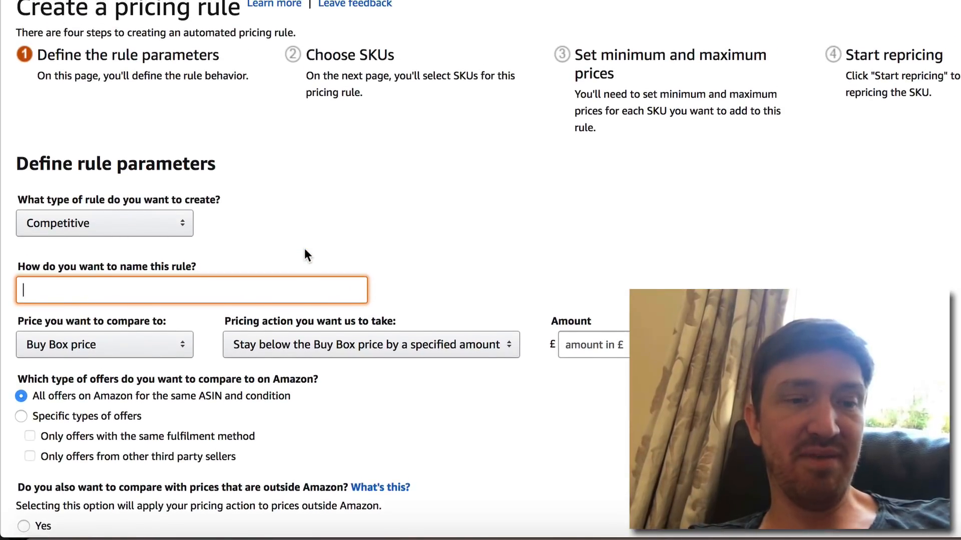
scroll(304, 249, up, 1)
scroll(305, 248, up, 2)
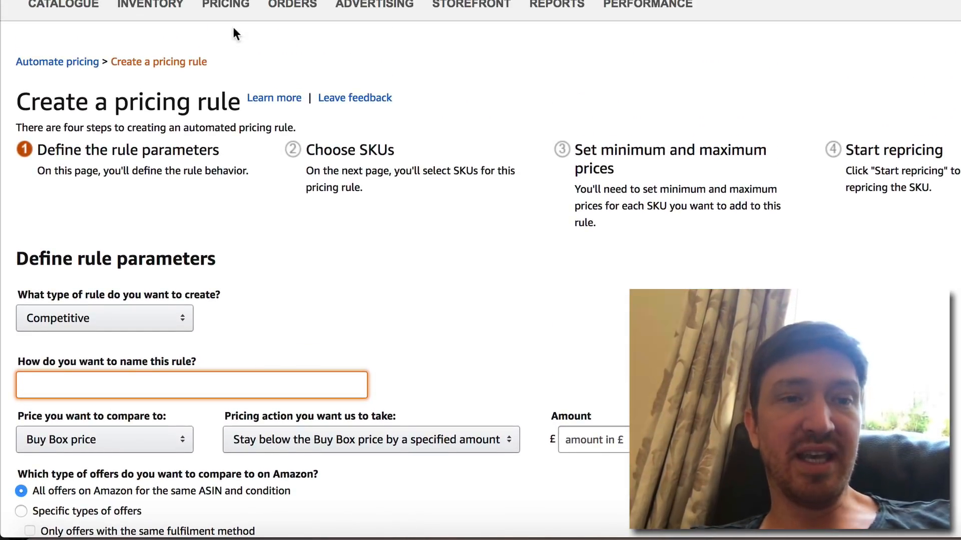
mouse_move(235, 21)
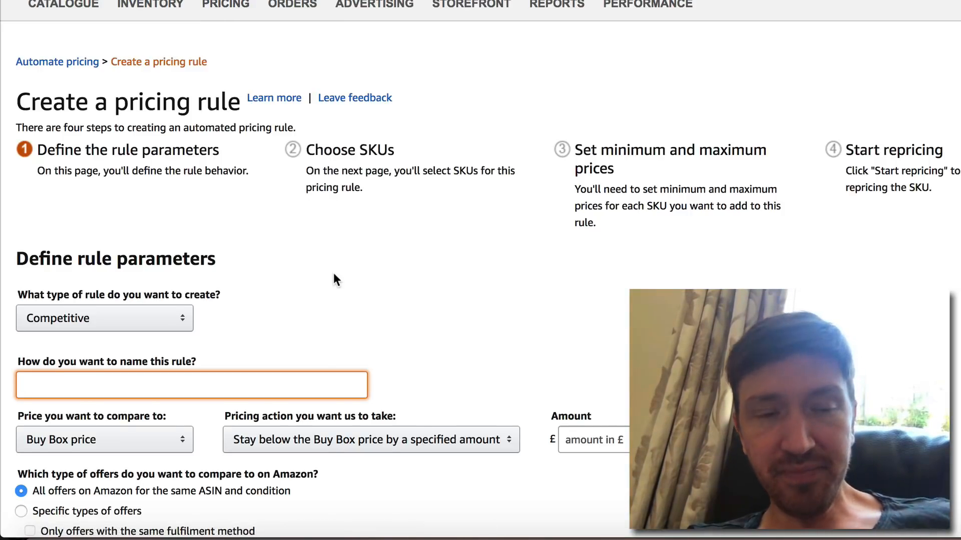
scroll(333, 272, down, 2)
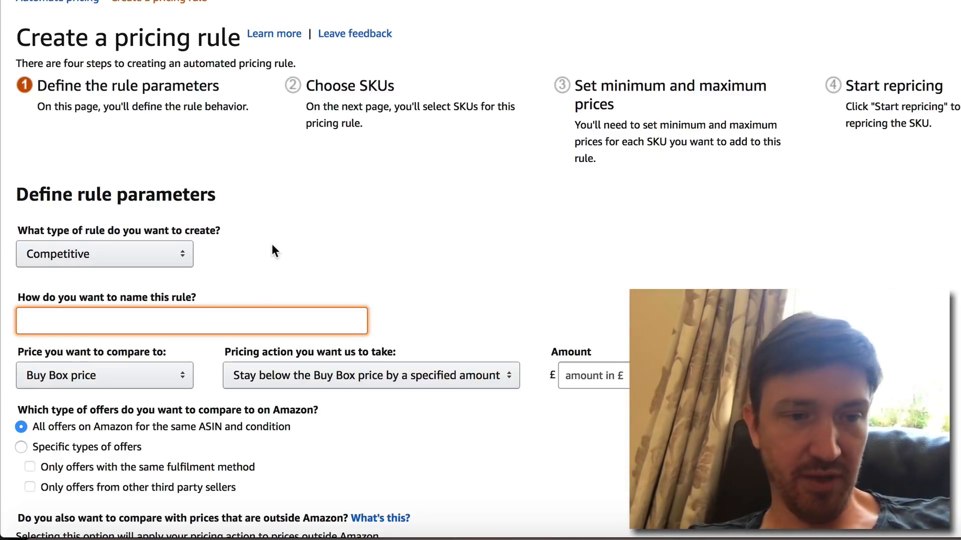
scroll(272, 244, down, 2)
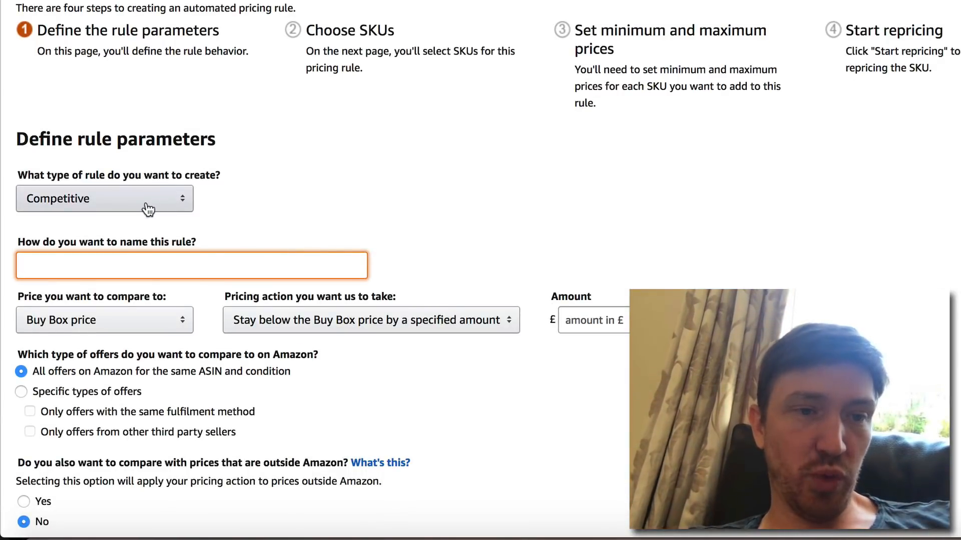
Step: Switch the rule type to Based on sales units and back to Competitive to compare their settings
click(146, 206)
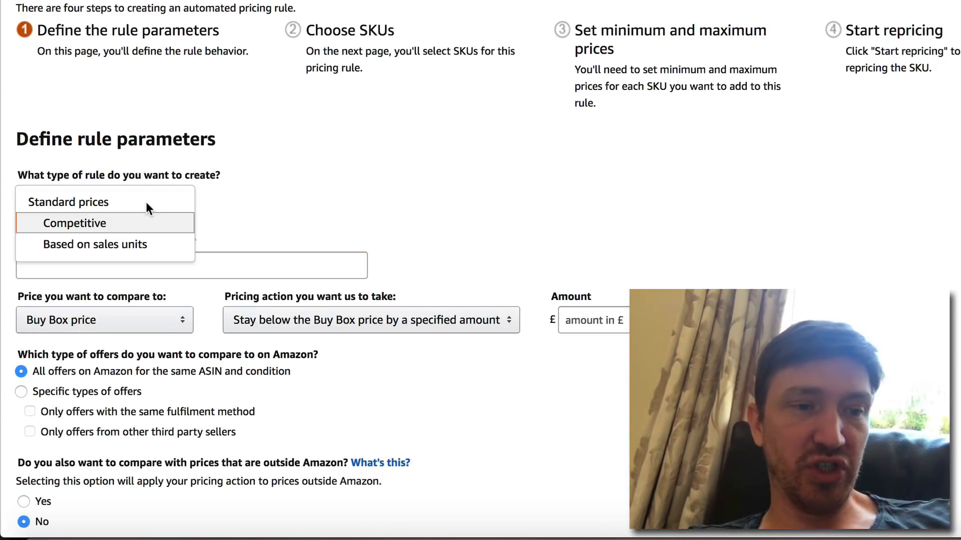
click(110, 245)
click(120, 198)
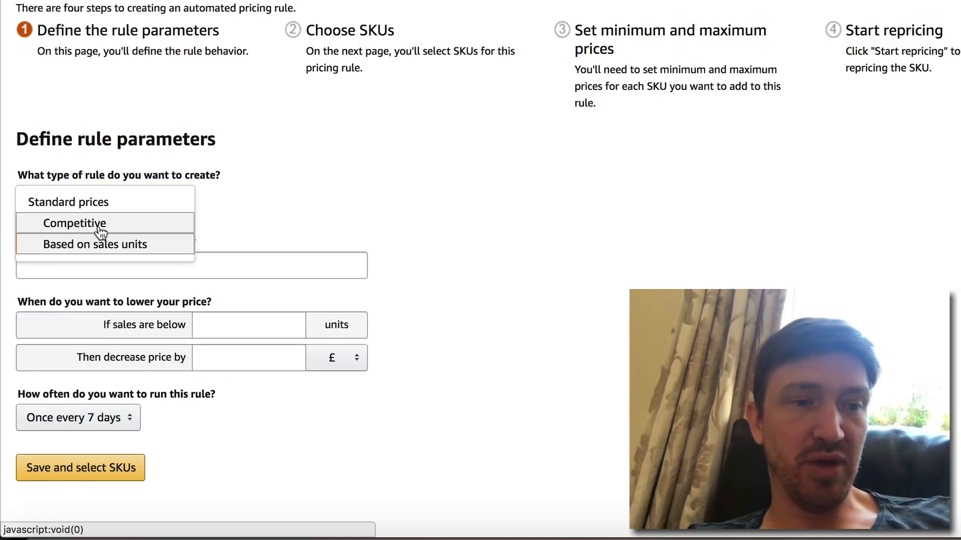
click(129, 220)
Step: Name the competitive rule "Match Buy Box" and set its pricing action to Match the Buy Box price
scroll(341, 219, down, 2)
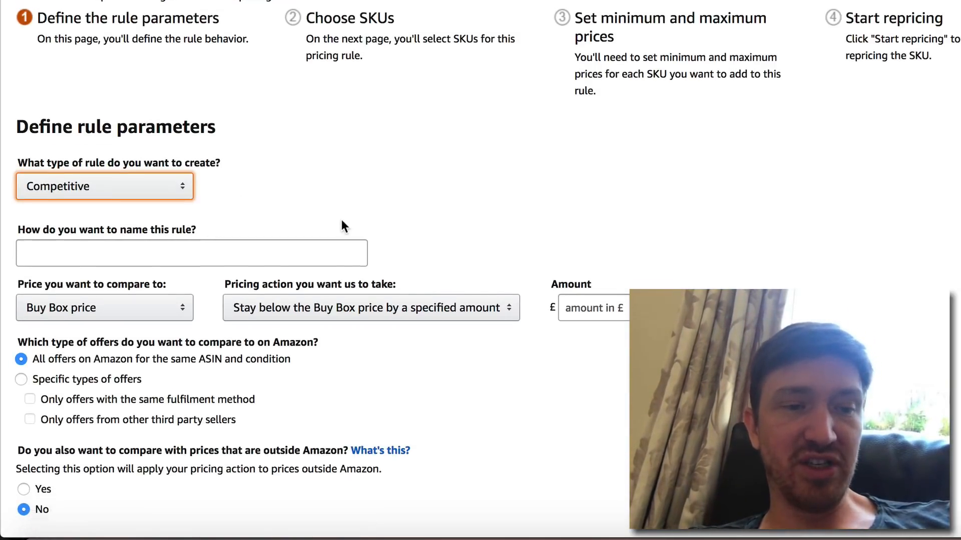
scroll(231, 302, down, 1)
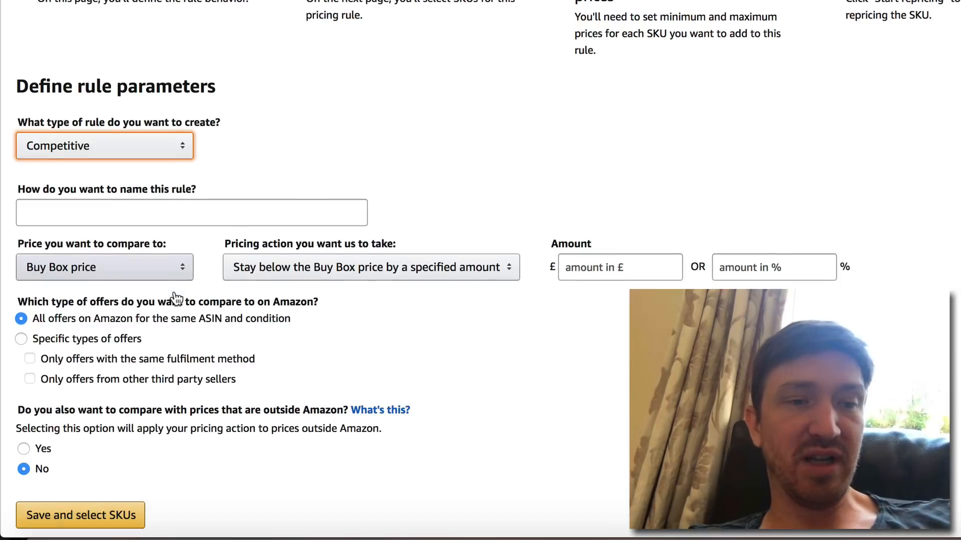
click(136, 214)
text(M)
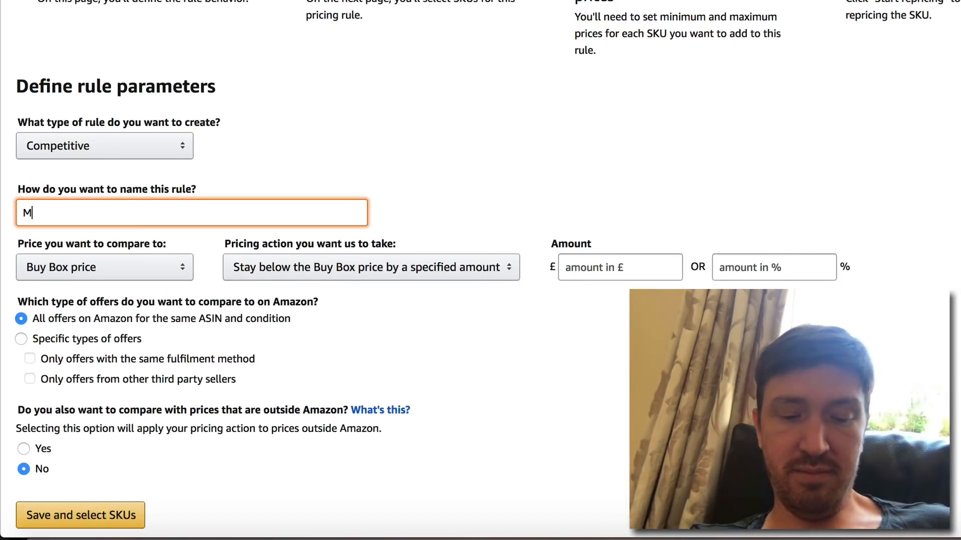
text(atch Buy Box)
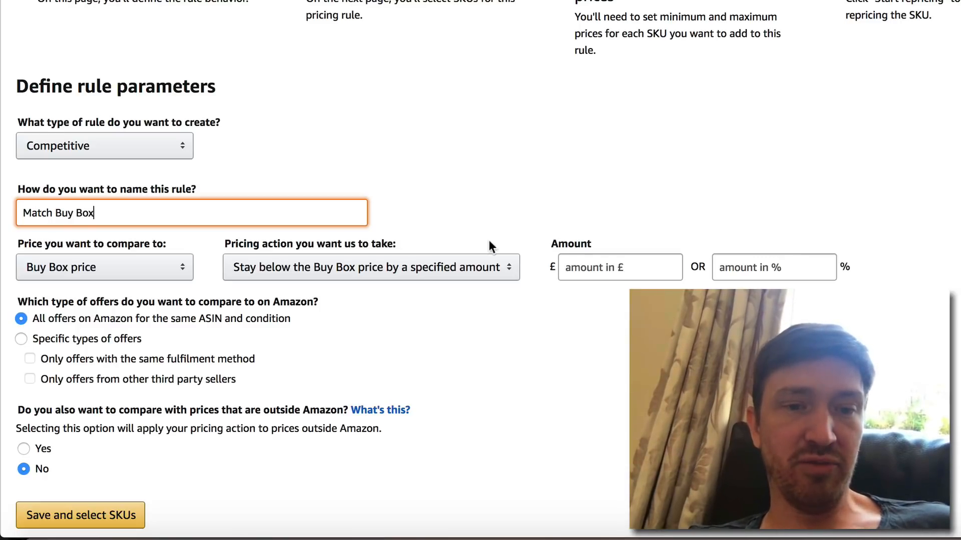
click(441, 221)
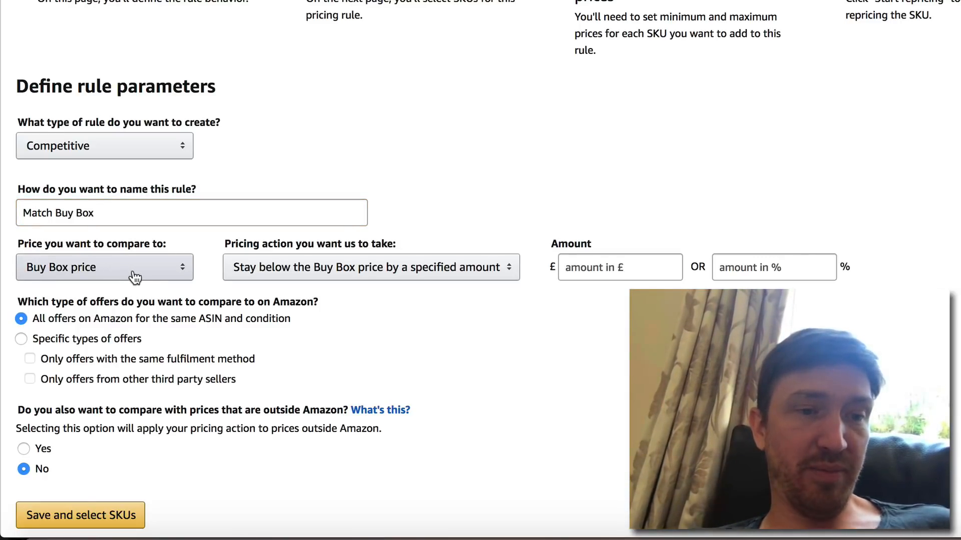
click(332, 274)
click(344, 292)
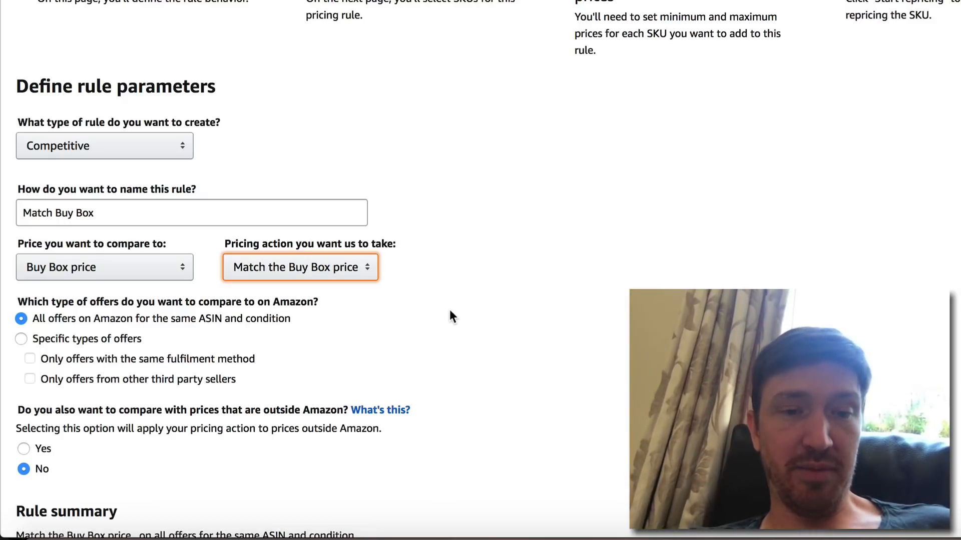
Step: Set the pricing action to Stay above the Buy Box price by a specified amount of £0.01
click(310, 271)
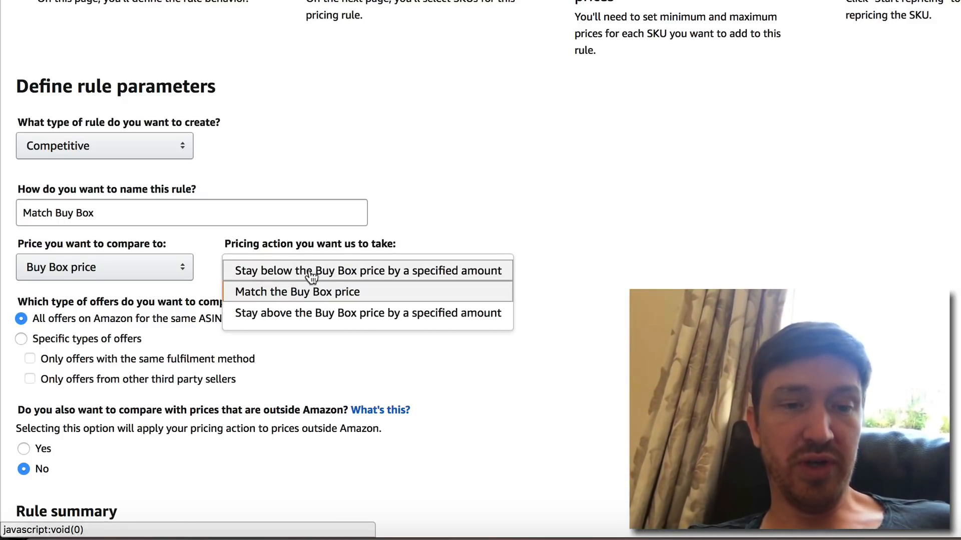
click(303, 313)
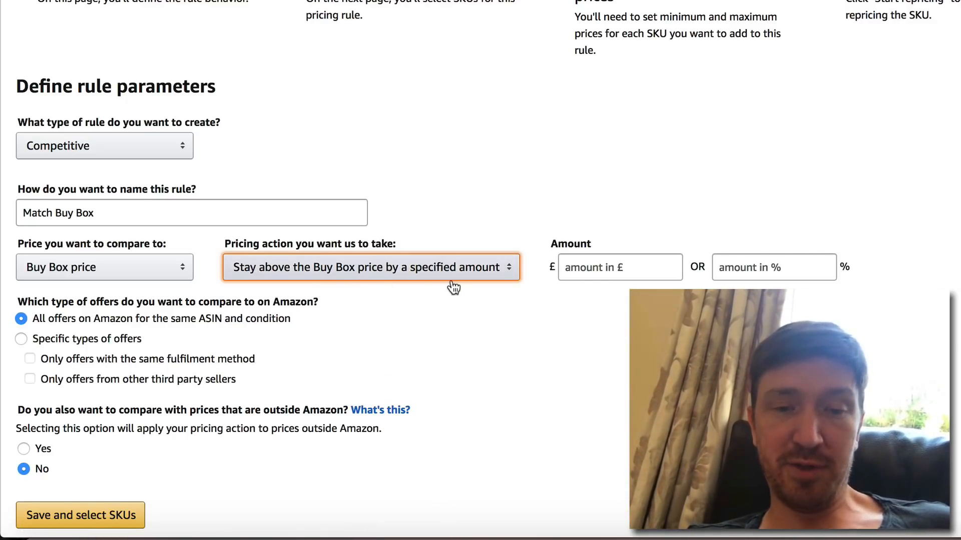
click(587, 262)
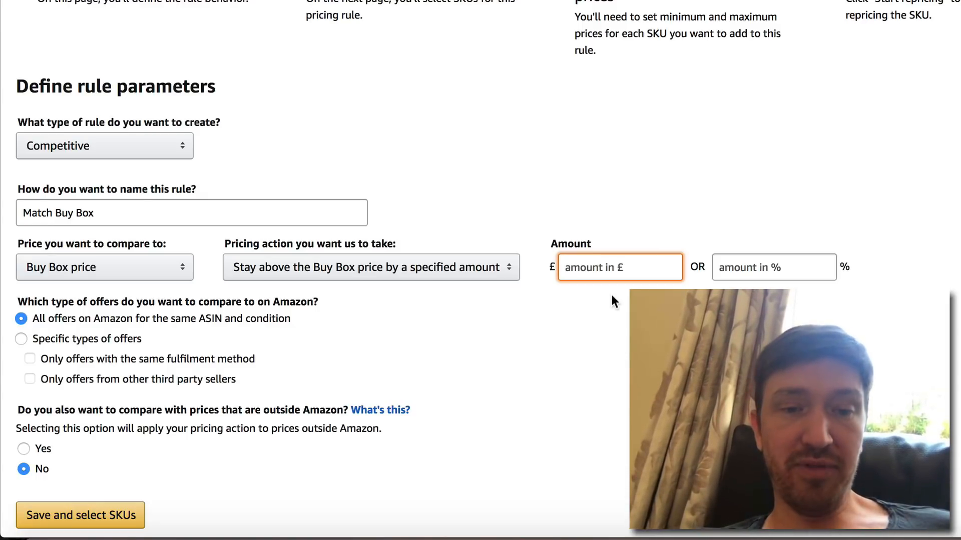
text(0.01)
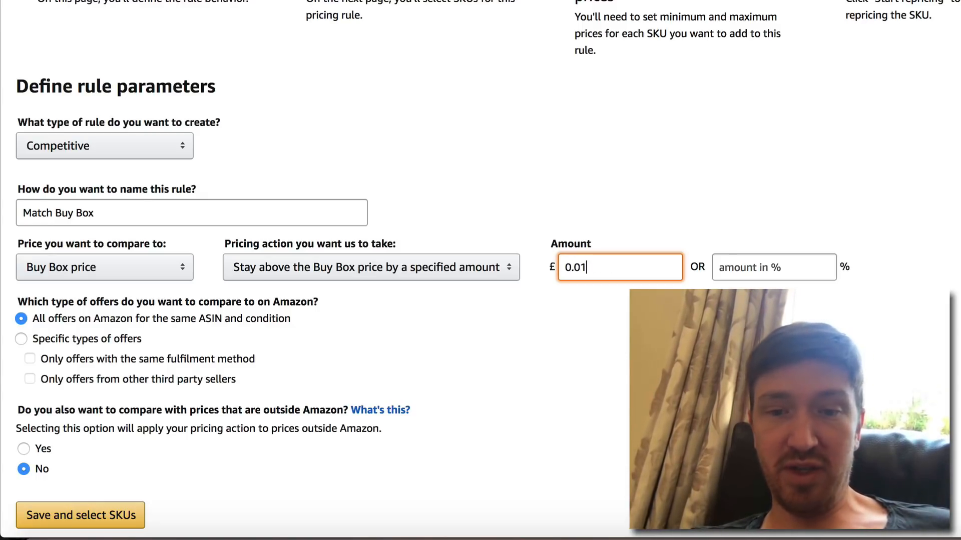
click(626, 352)
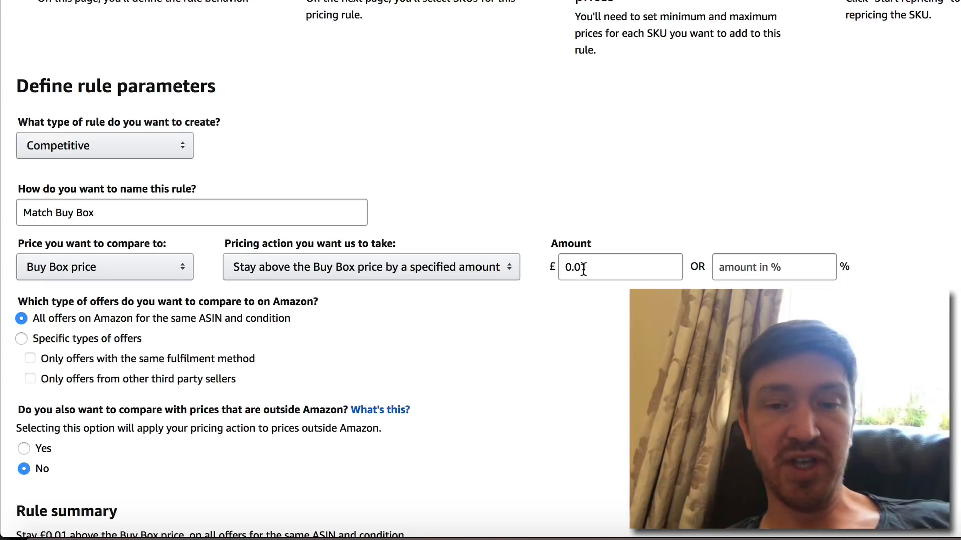
drag(583, 268, 594, 270)
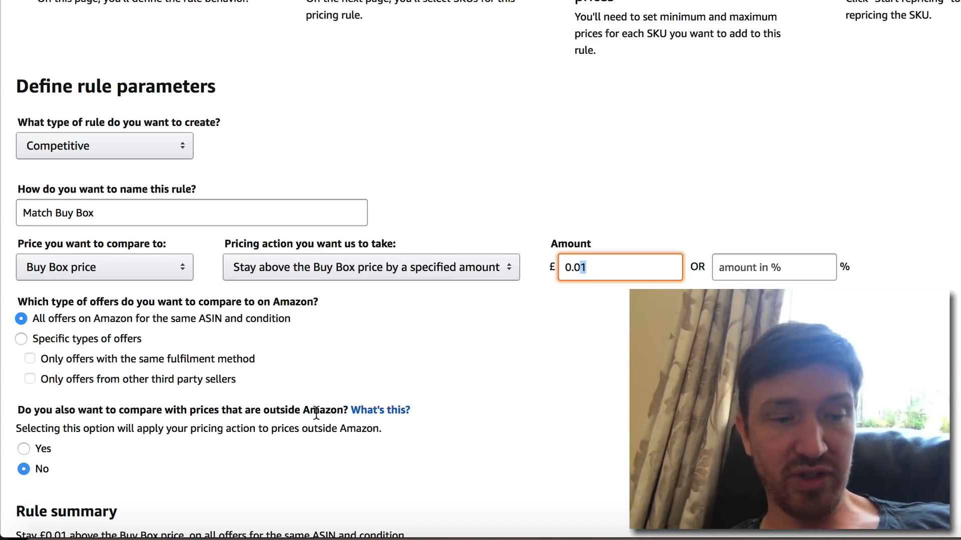
scroll(129, 473, down, 2)
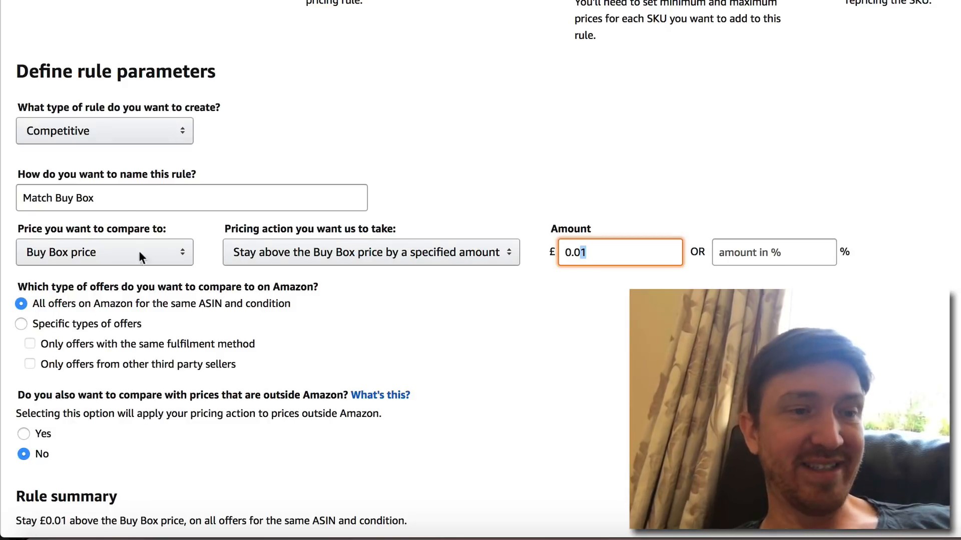
Step: Rename the pricing rule as "1p above buy box price"
triple_click(121, 200)
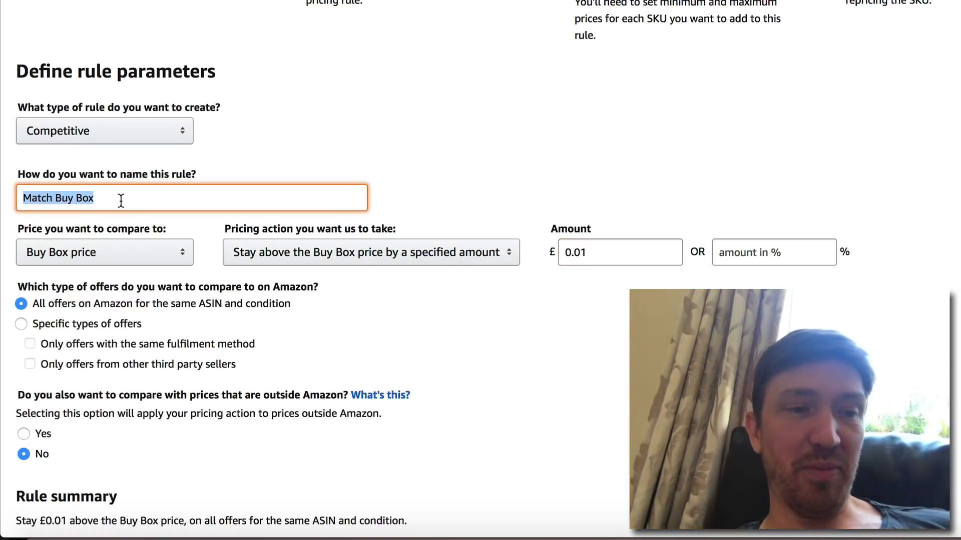
text(1p)
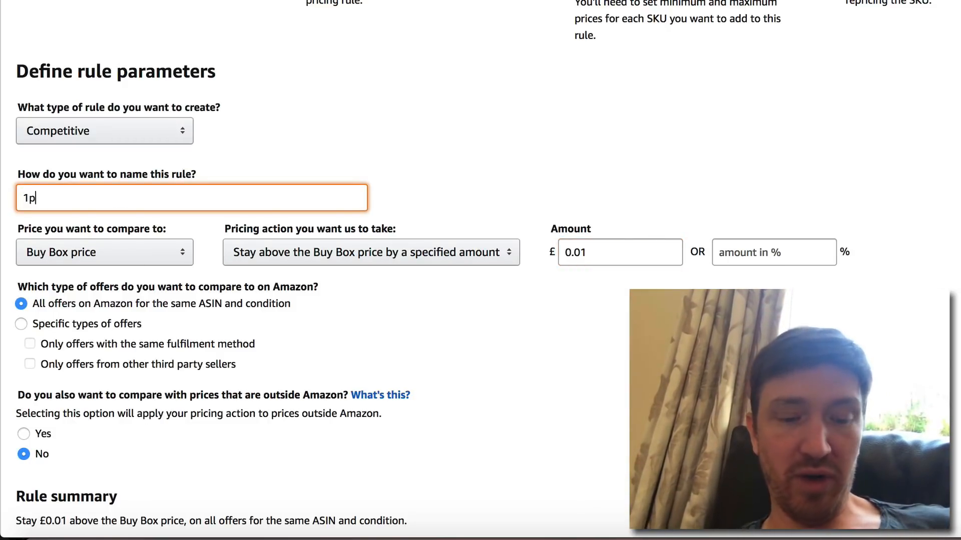
text( above)
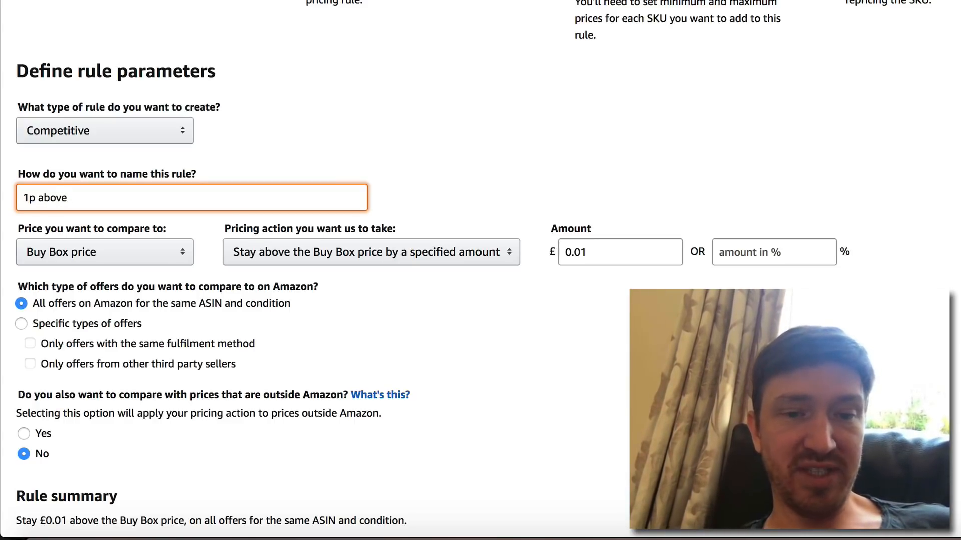
text( buy bo)
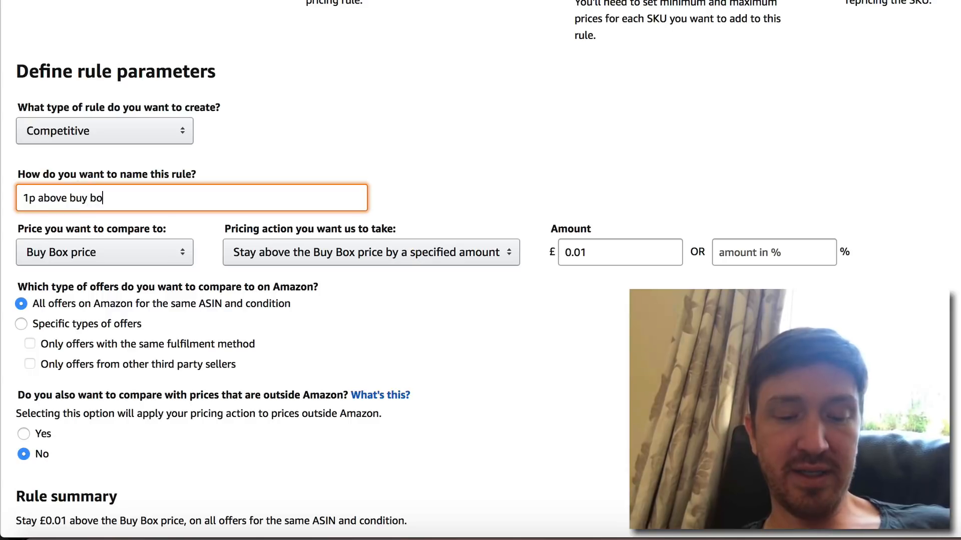
text(x pric)
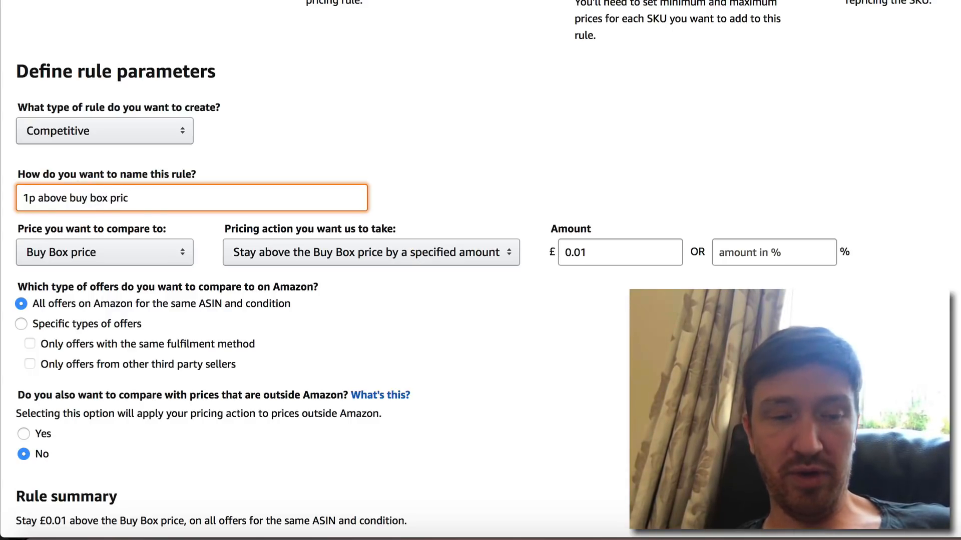
text(e)
Step: Change the rule type to Based on sales units and name the rule "Test rule"
click(71, 134)
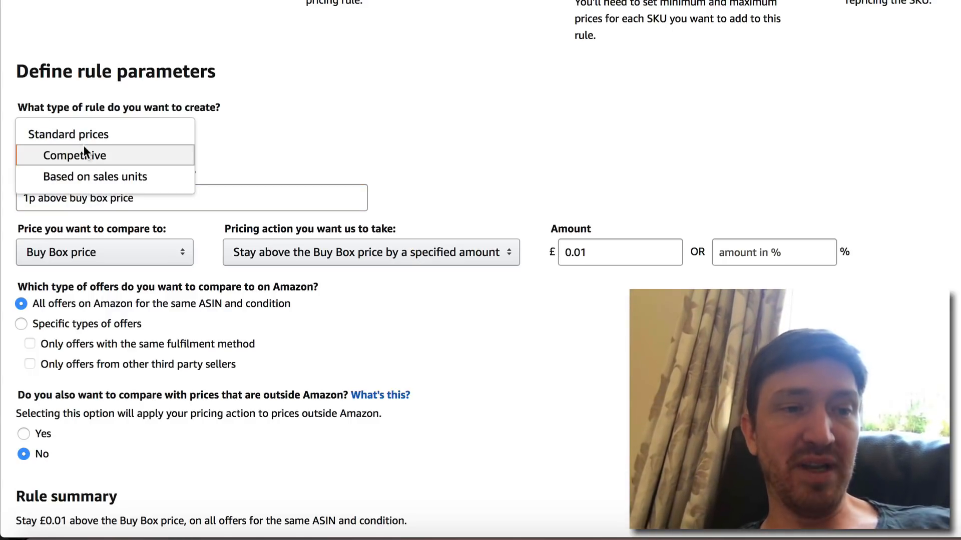
click(83, 176)
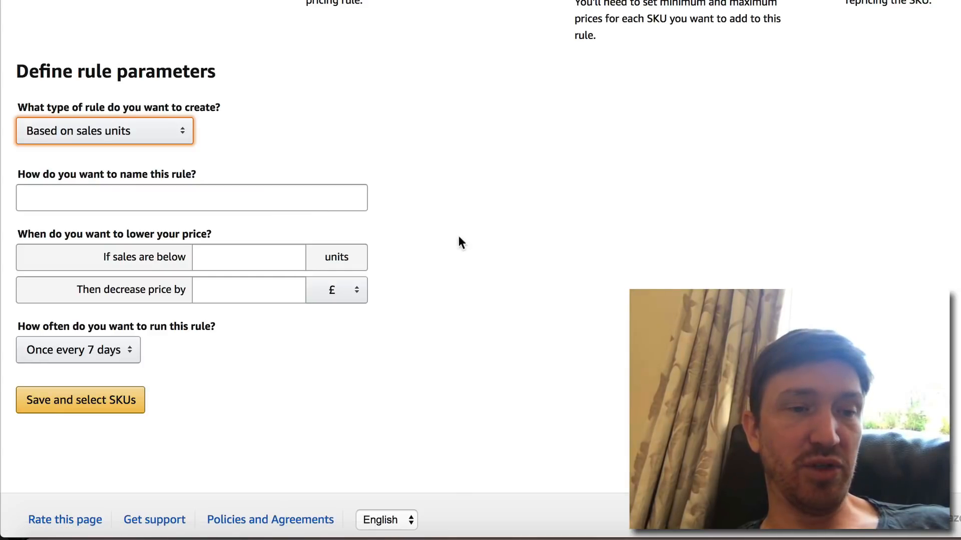
click(207, 200)
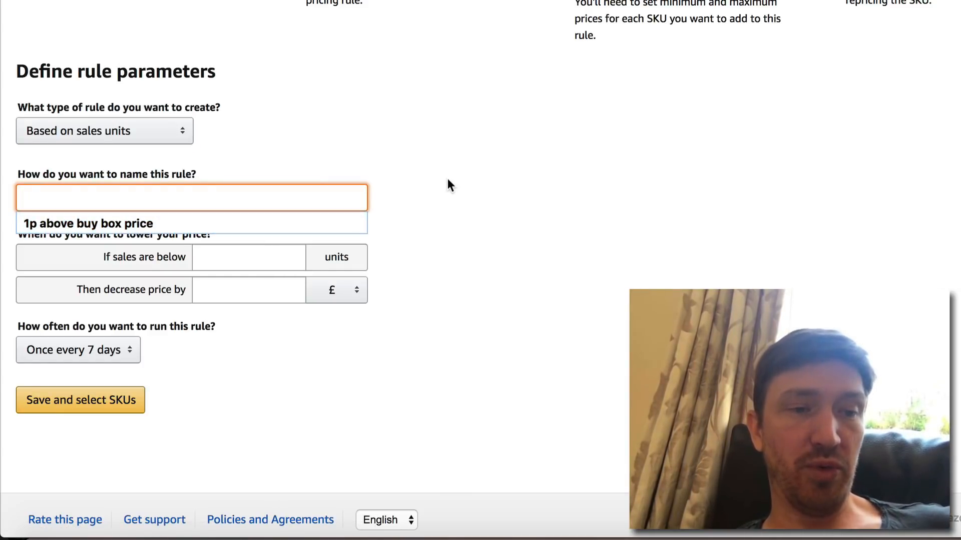
click(251, 191)
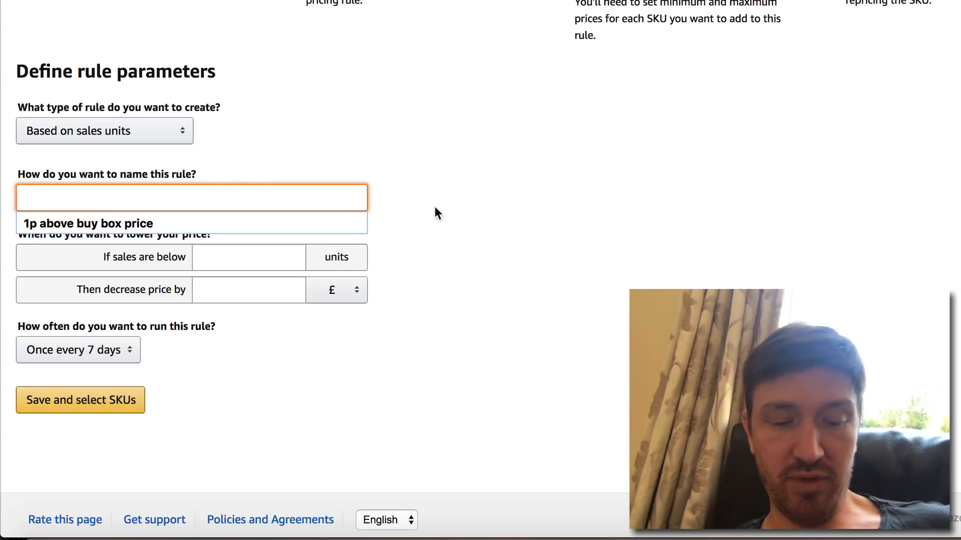
text(Test rule)
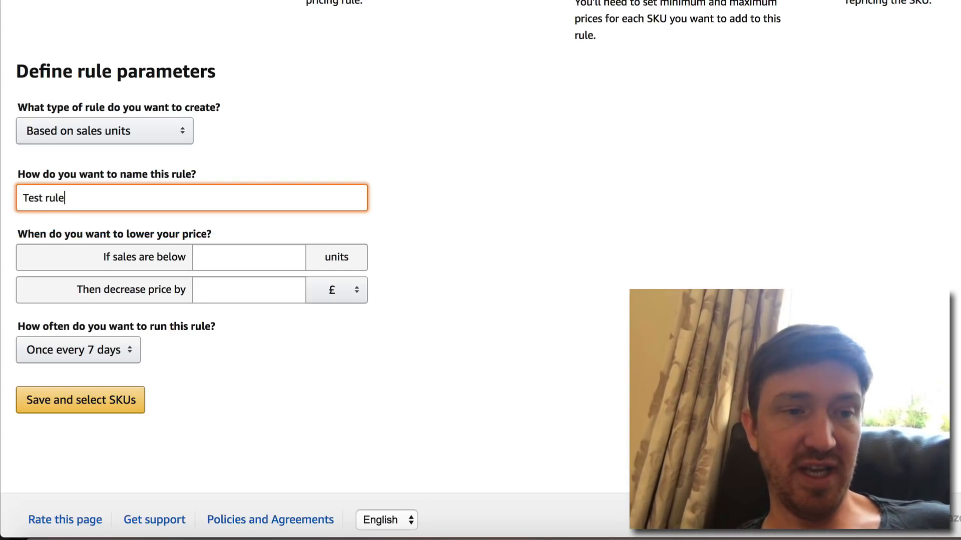
click(615, 227)
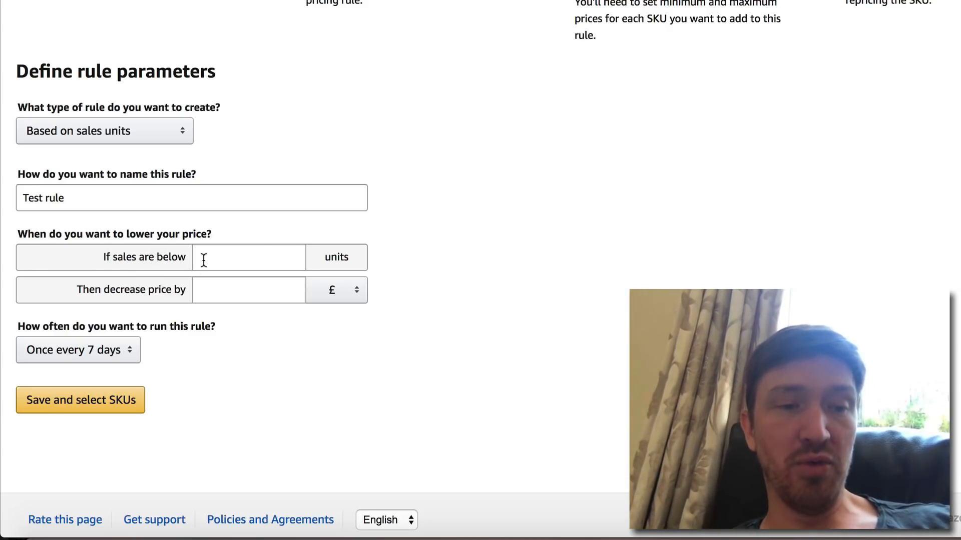
click(242, 257)
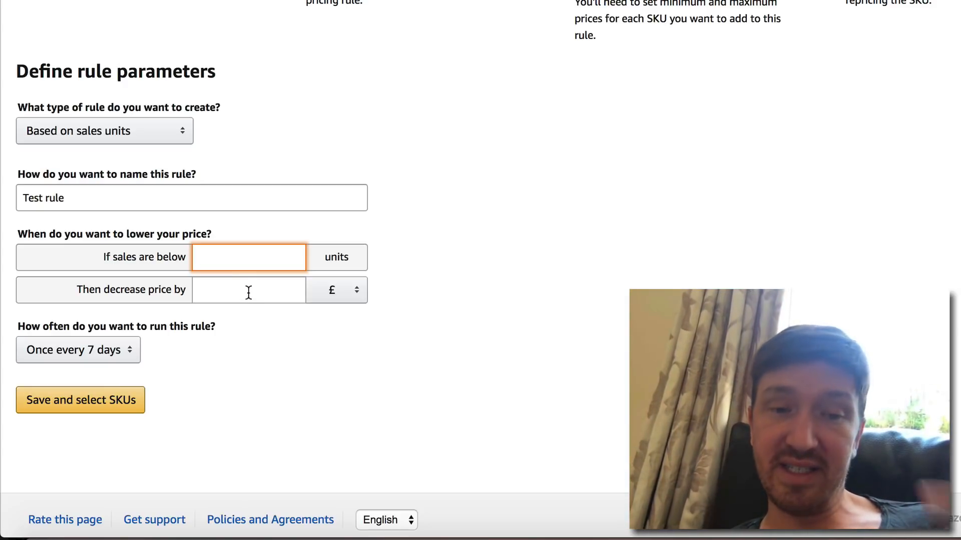
click(343, 250)
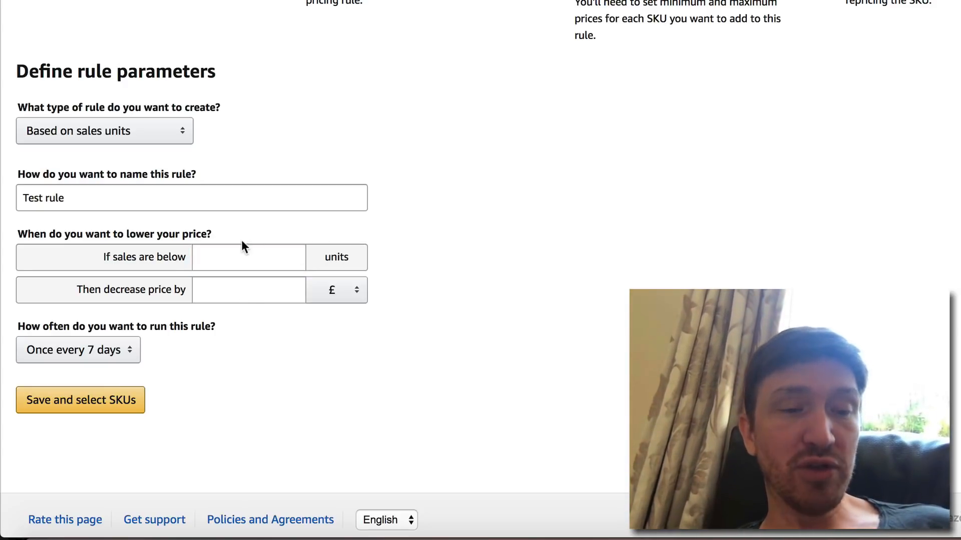
Step: Set the rule to decrease the price by £0.01 if sales are below 5 units
click(228, 250)
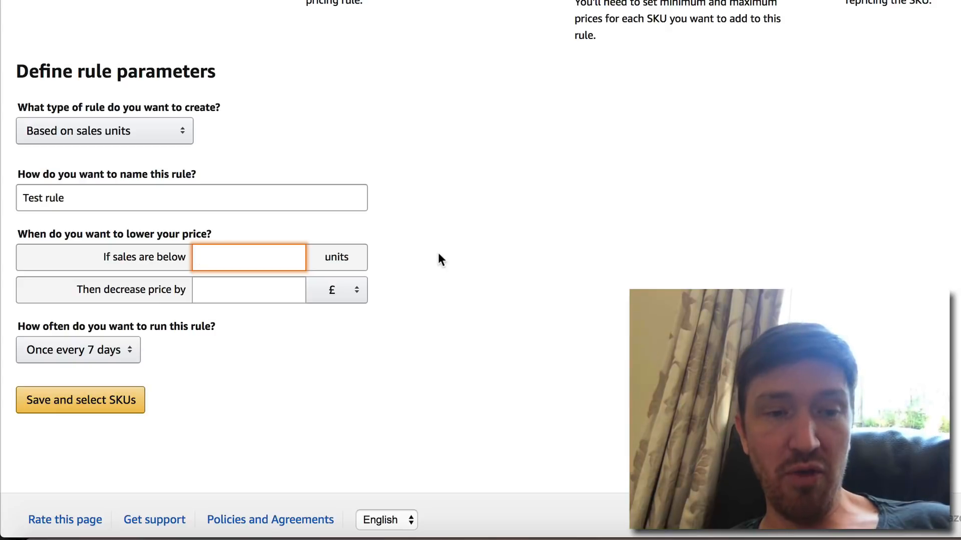
text(5)
click(531, 254)
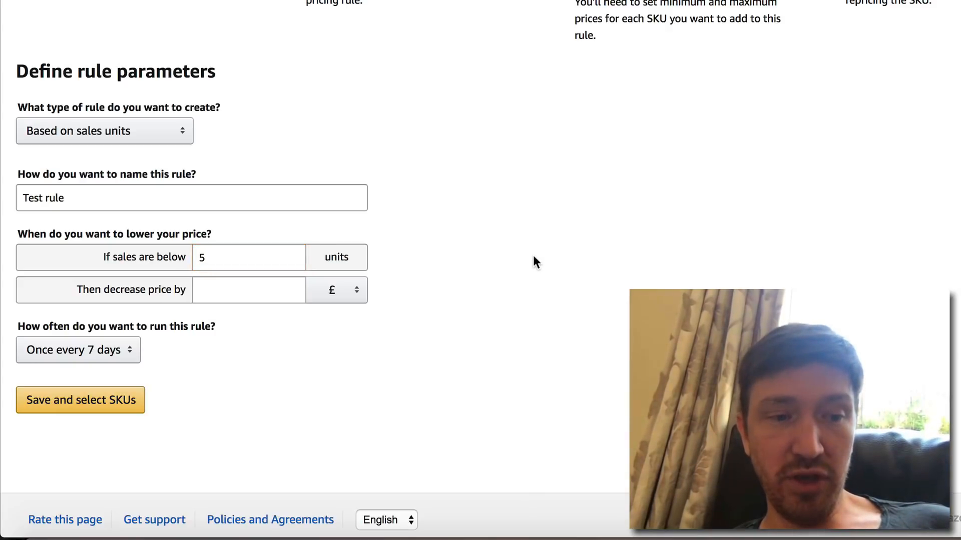
click(272, 286)
text(0.01)
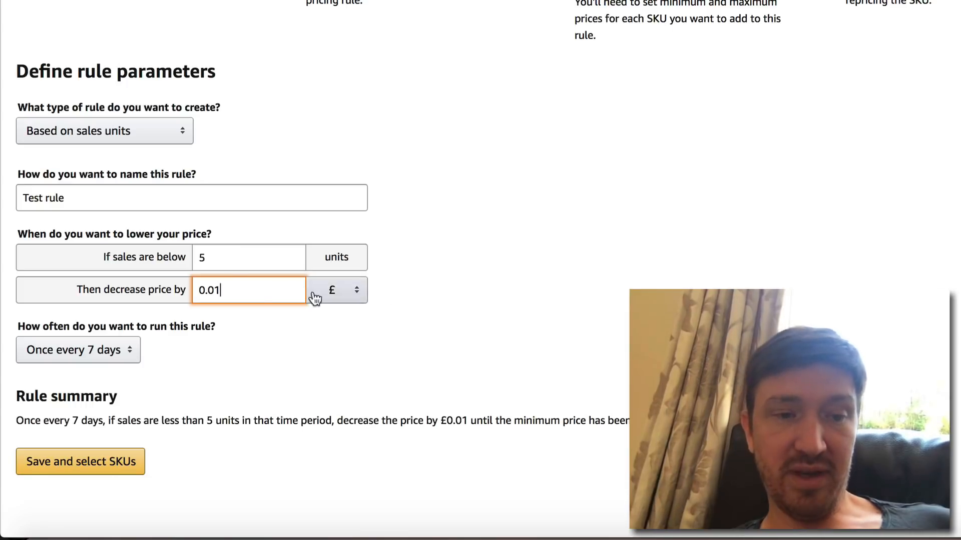
Step: Try a price decrease of £.50 and replace it with £1.00
double_click(231, 285)
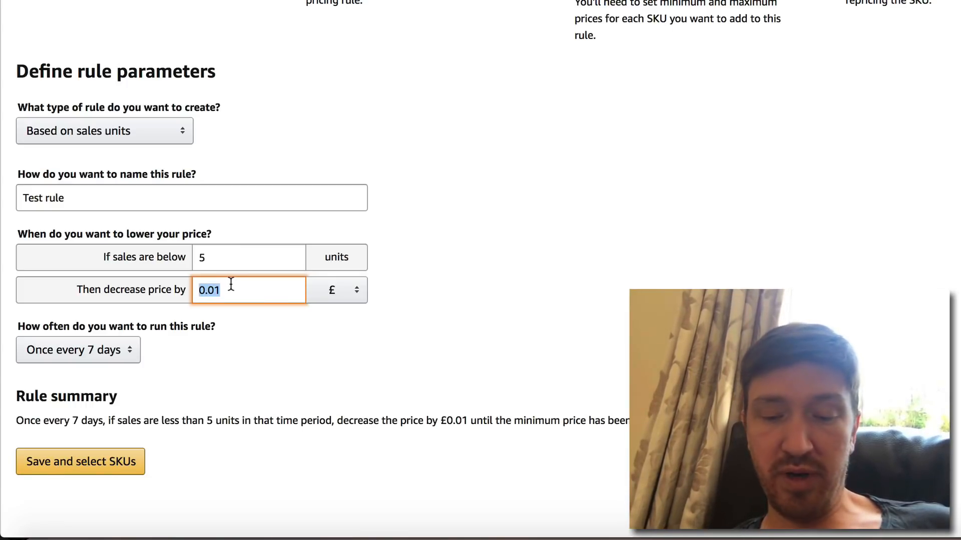
text(.50)
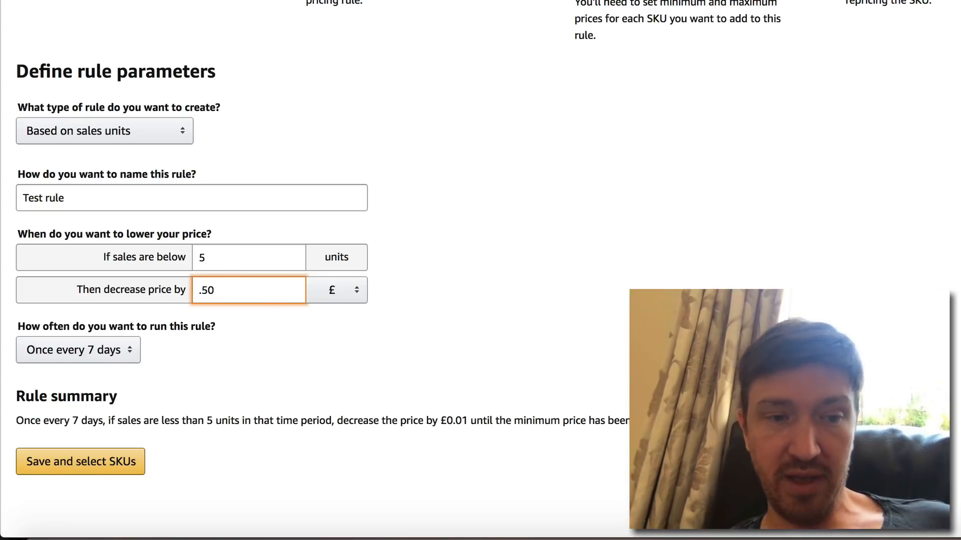
key(BackSpace)
key(BackSpace)
key(BackSpace)
text(1.0)
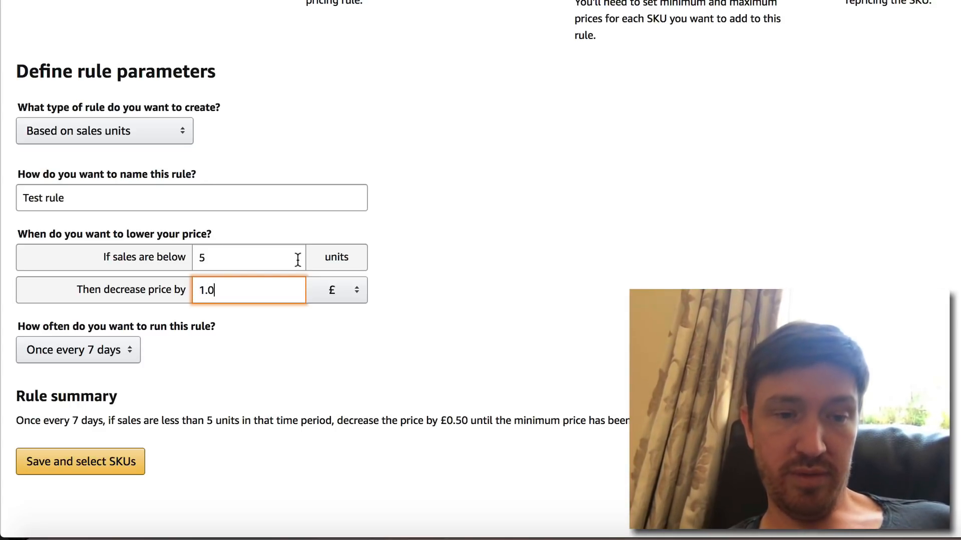
text(0)
Step: Switch the price decrease from a pound amount to a percentage and set it to 5%
click(338, 291)
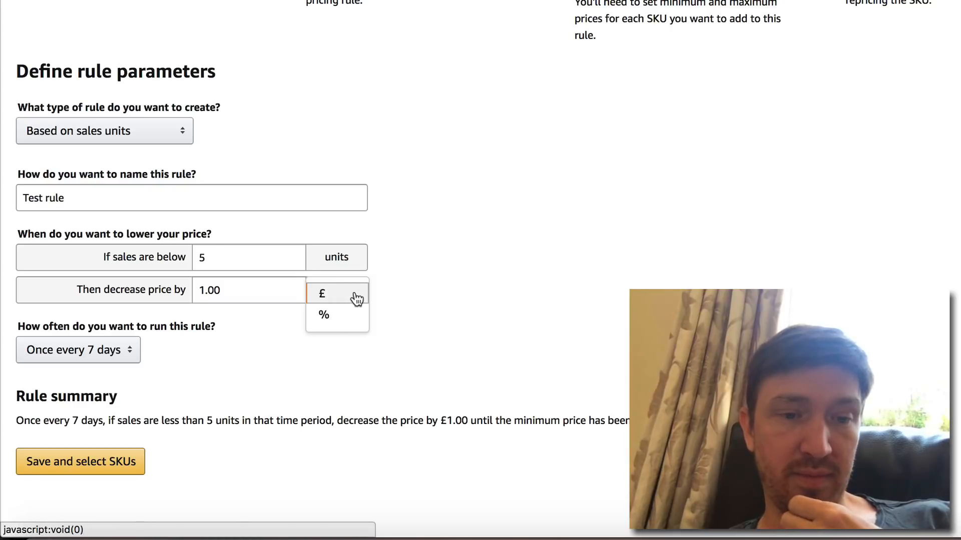
click(341, 318)
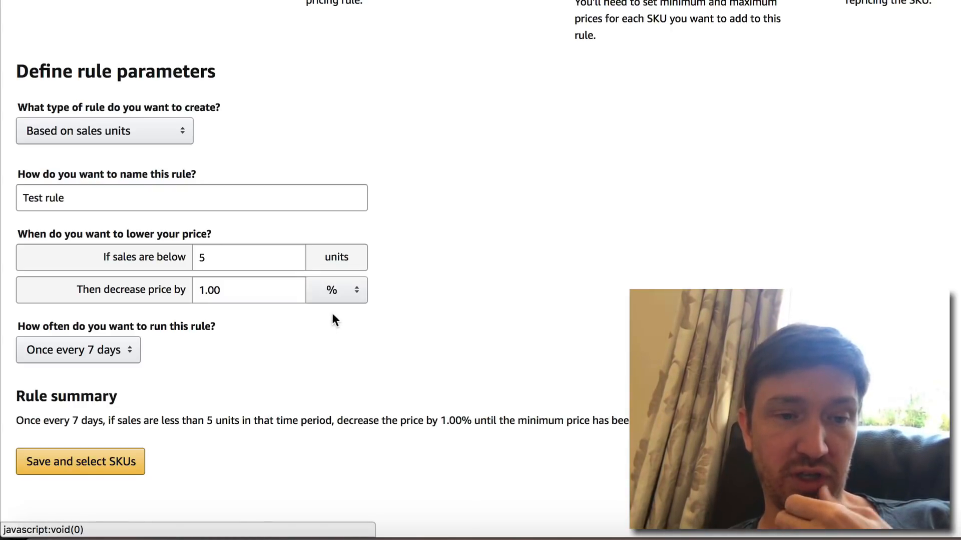
double_click(256, 283)
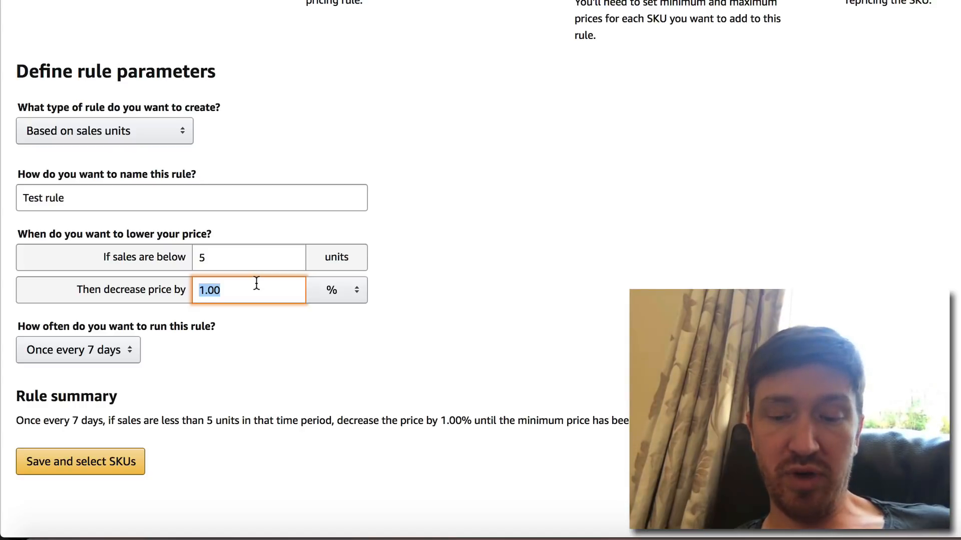
text(1)
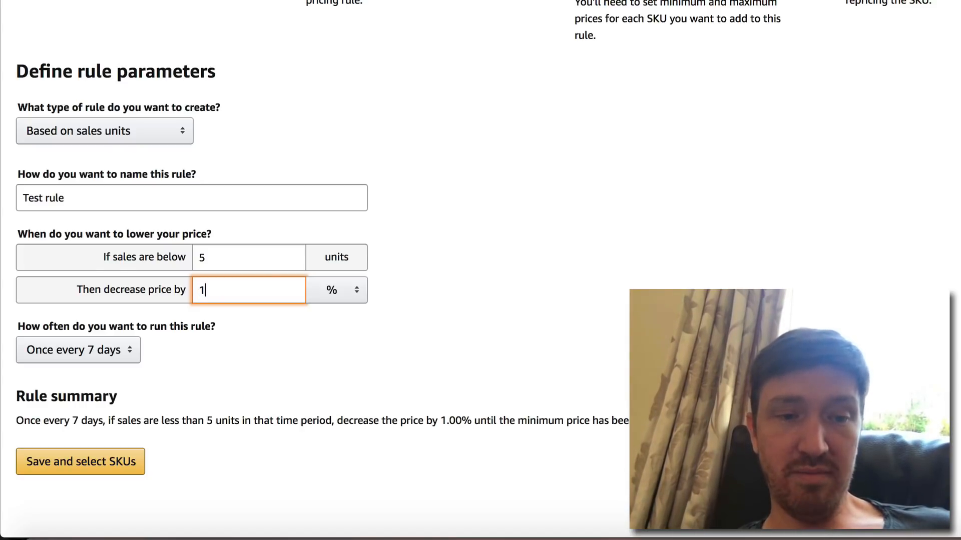
key(BackSpace)
text(5)
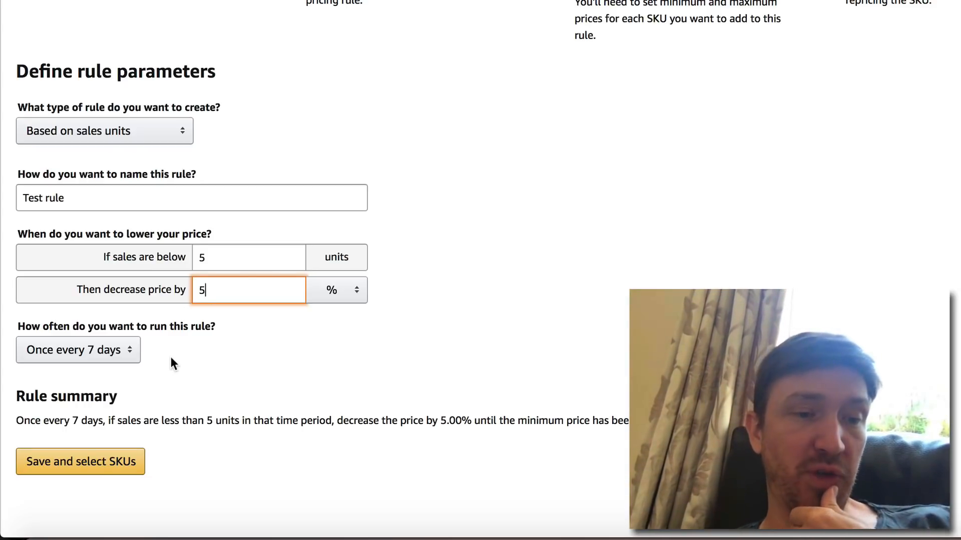
Step: Set the rule to run once every 30 days and review the sales condition in the rule summary
click(118, 354)
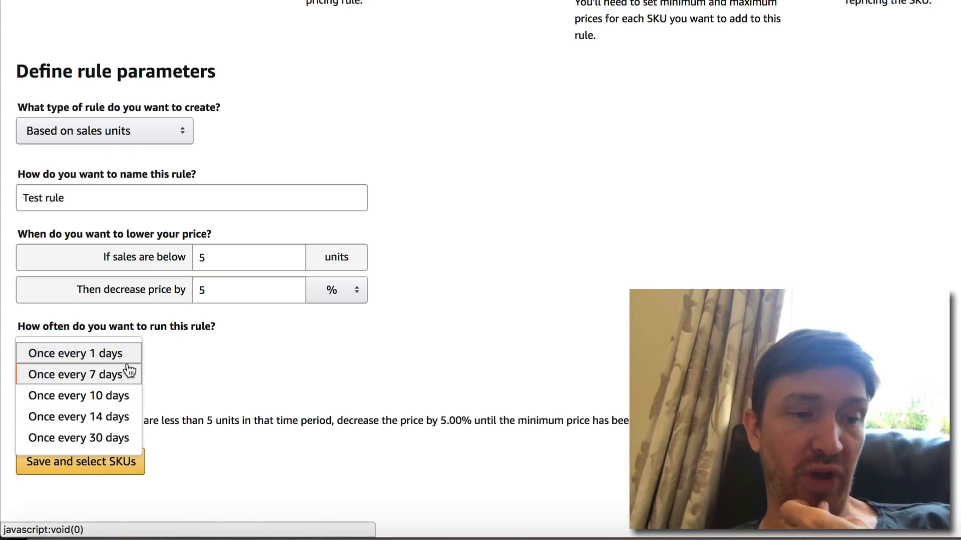
click(106, 439)
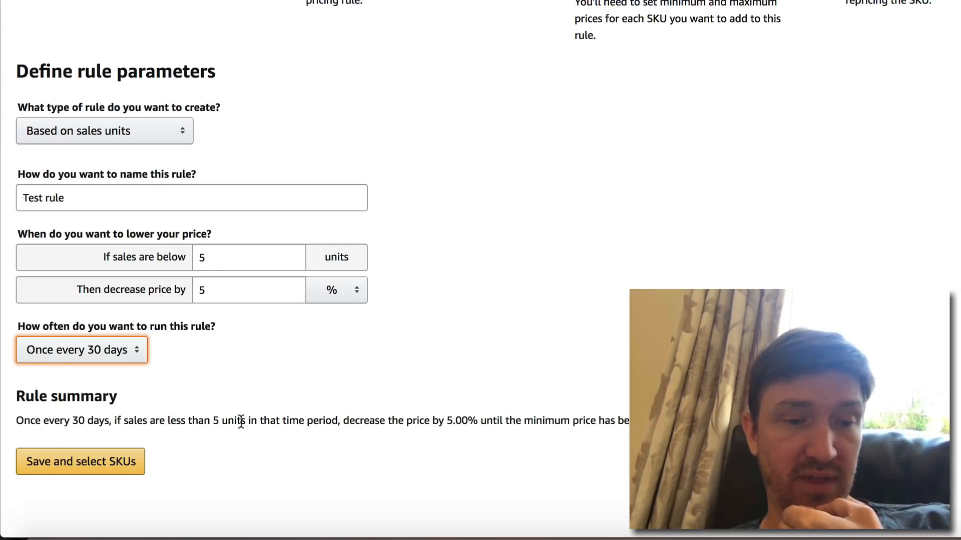
click(114, 419)
drag(114, 419, 337, 418)
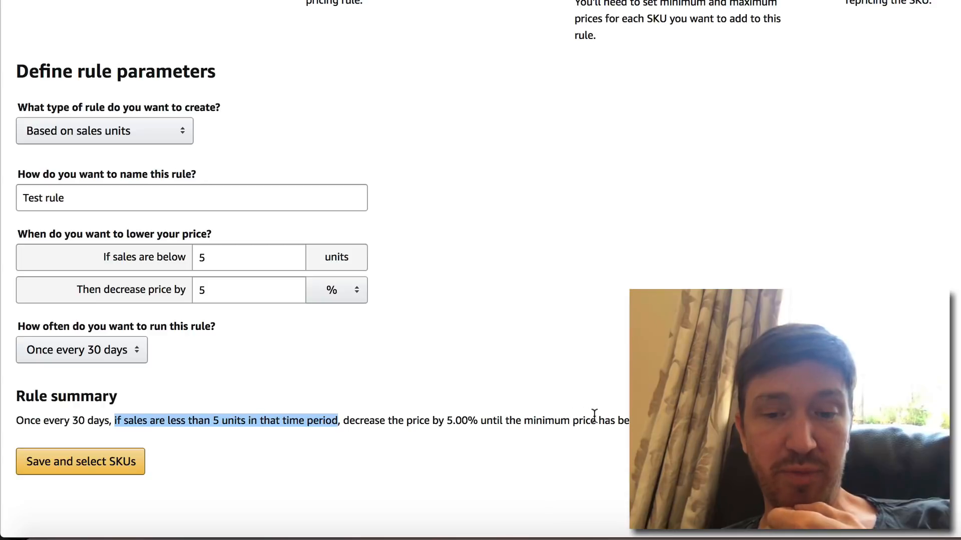
click(517, 359)
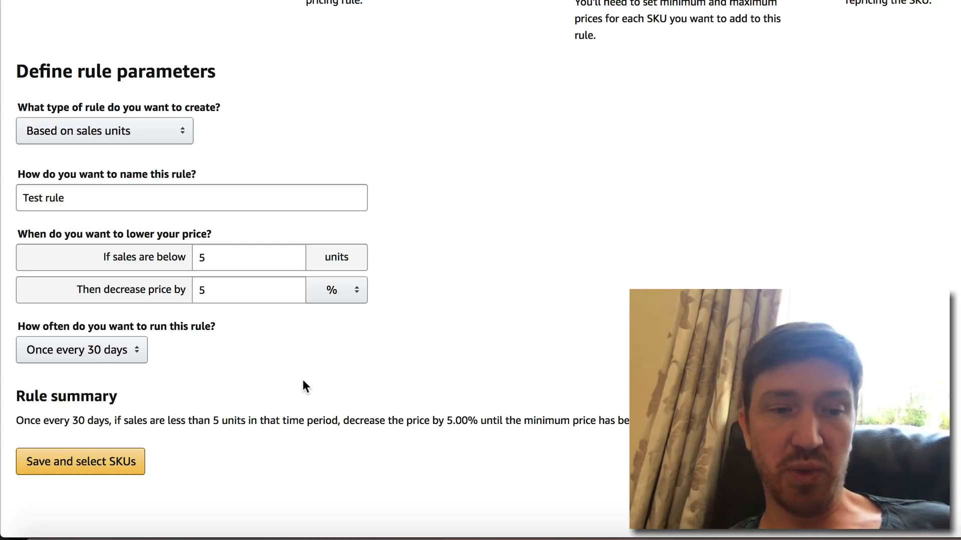
click(133, 356)
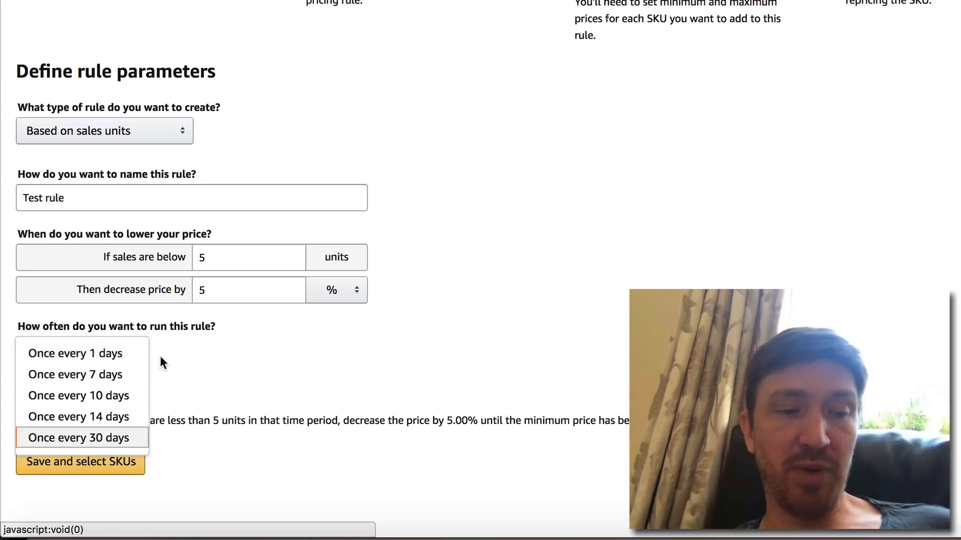
click(252, 356)
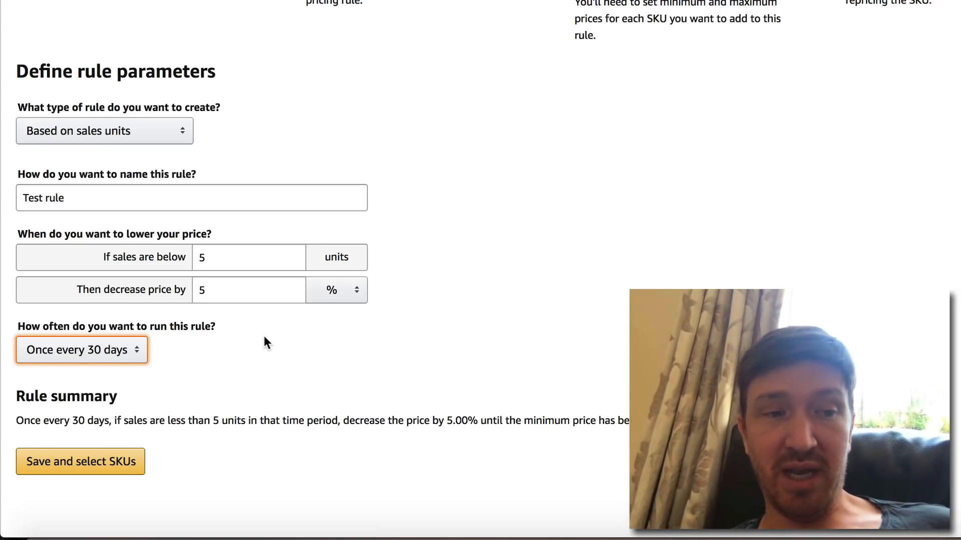
Step: Rename the pricing rule as "30% Margins Rule"
click(84, 198)
triple_click(86, 198)
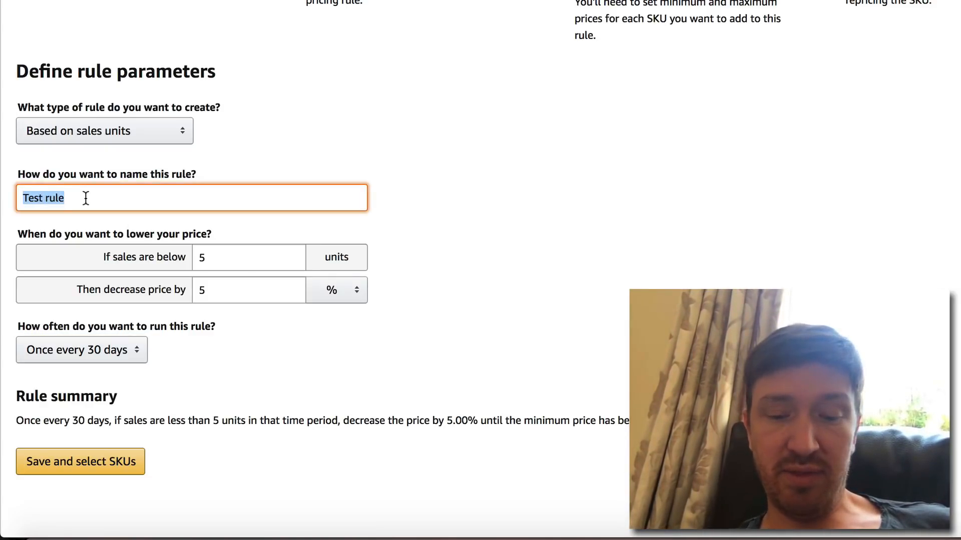
text(30%)
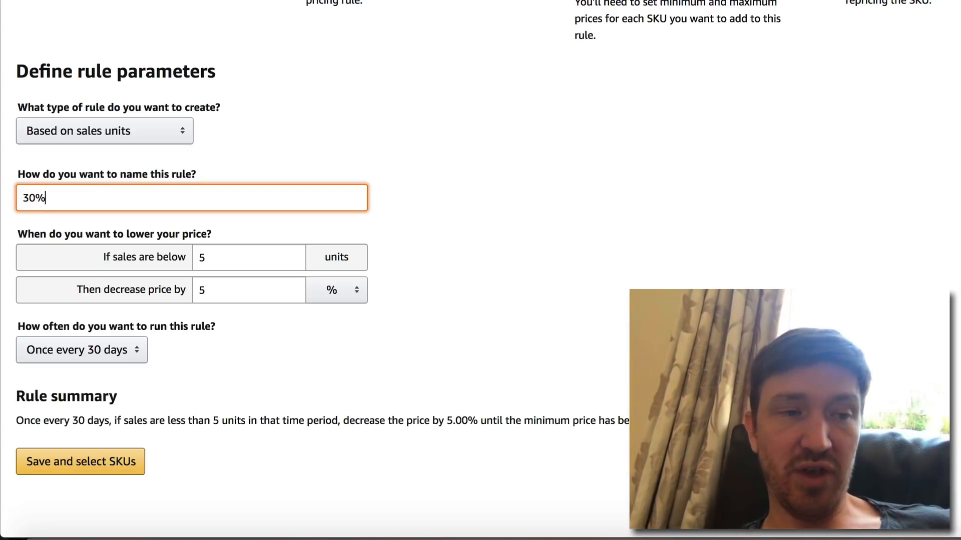
text( Margins )
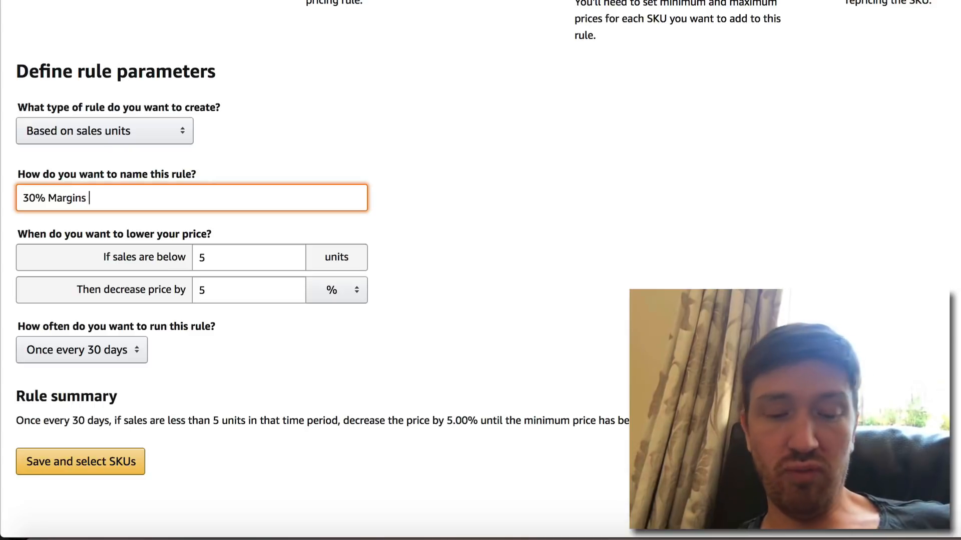
text(Rule)
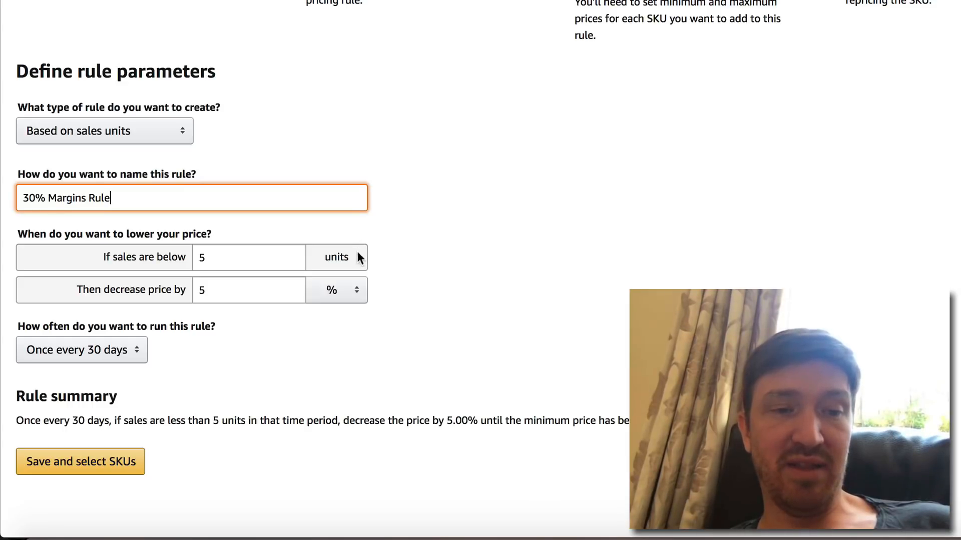
Step: Set the sales threshold to 9 units, try a 10% price decrease and set it back to 5%
click(234, 260)
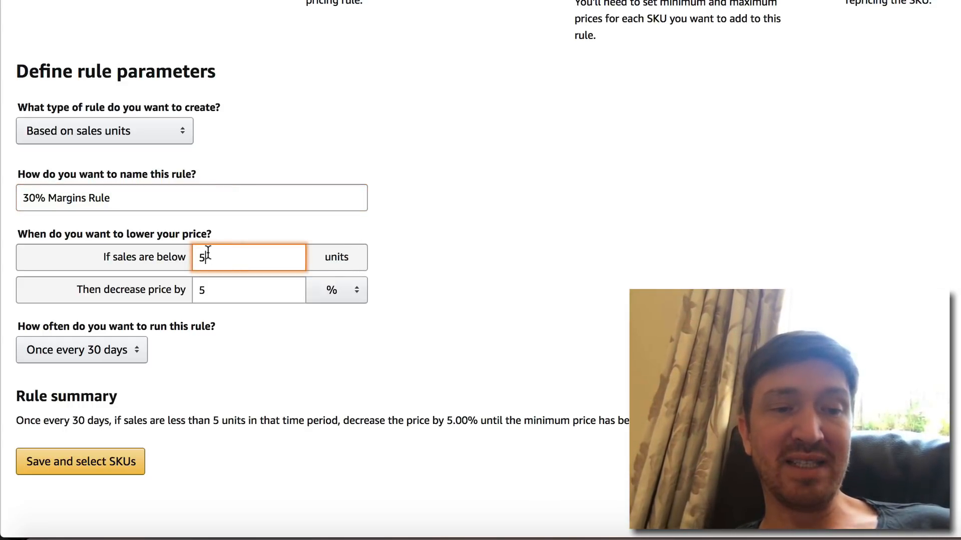
drag(223, 264, 134, 262)
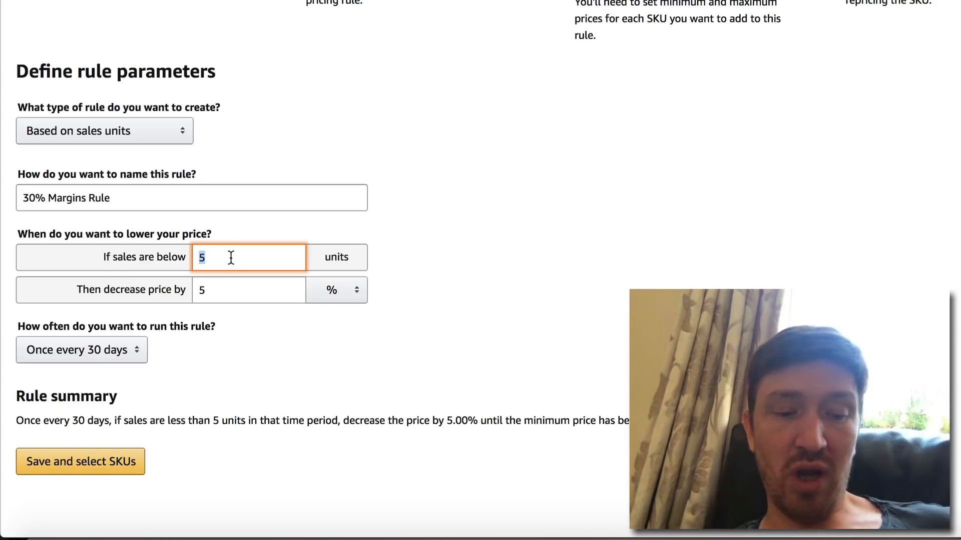
text(9)
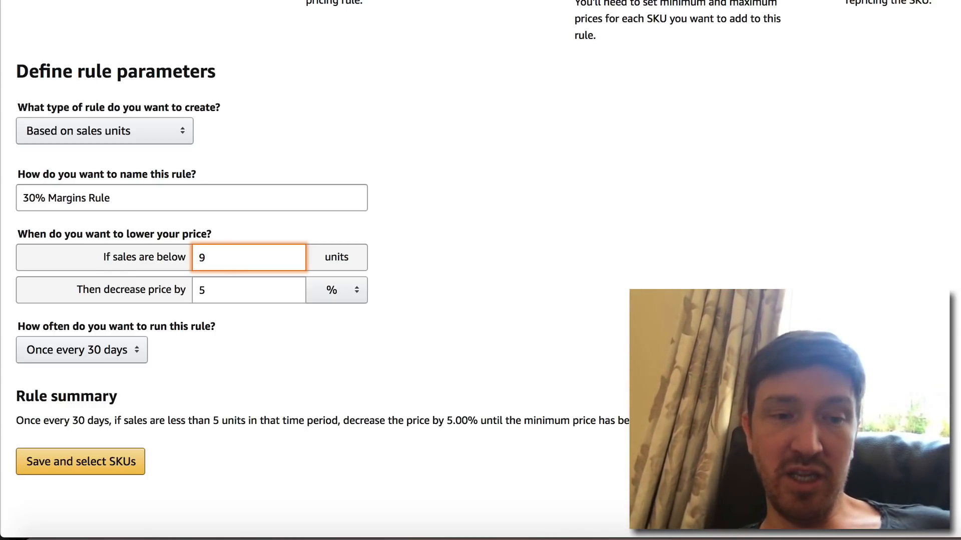
double_click(236, 295)
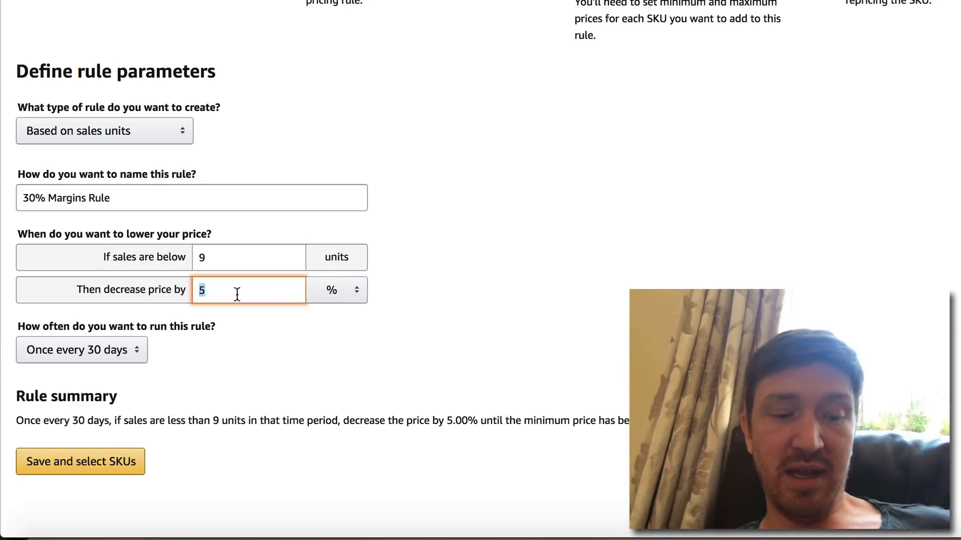
text(10)
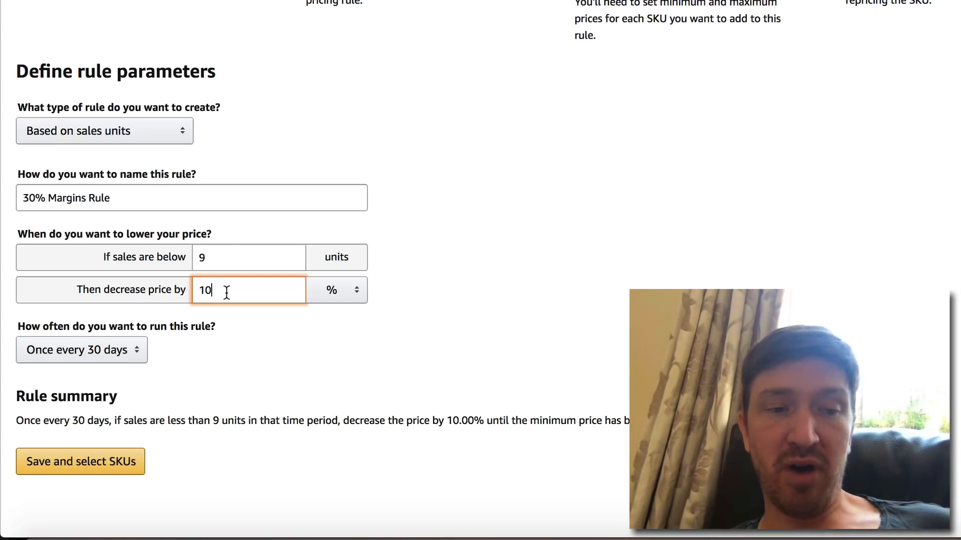
drag(227, 292, 159, 274)
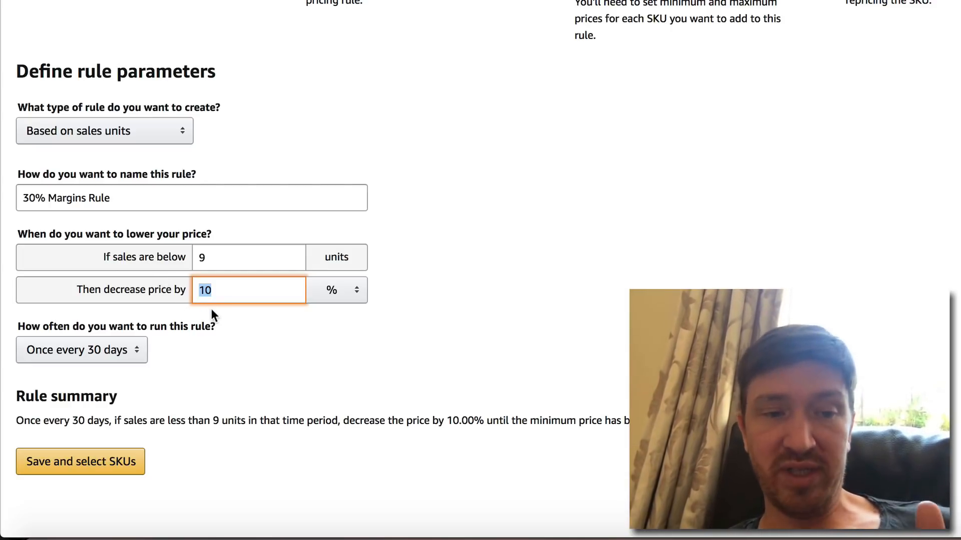
text(5)
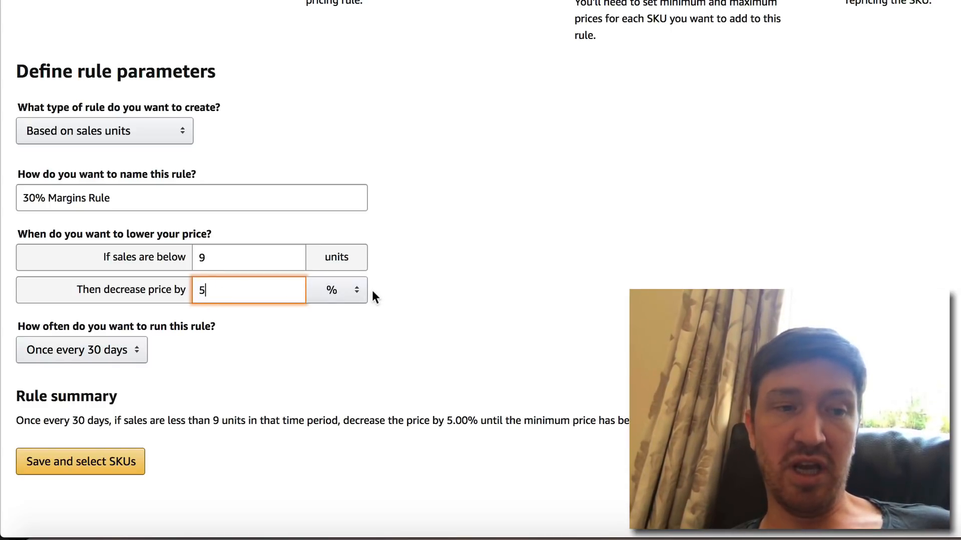
Step: Set the rule to run once every 1 days and rename it "1 penny per day"
scroll(395, 369, up, 1)
scroll(394, 369, down, 2)
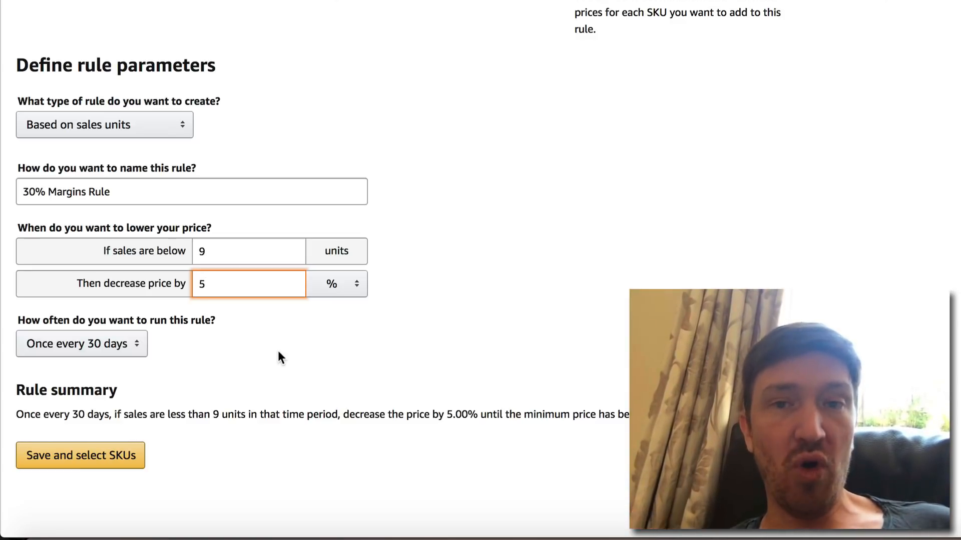
click(114, 339)
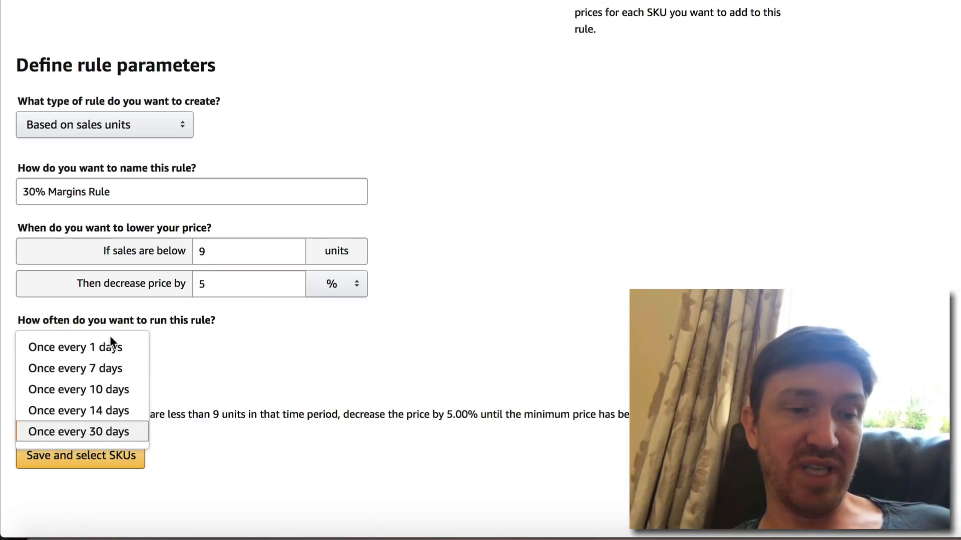
click(129, 350)
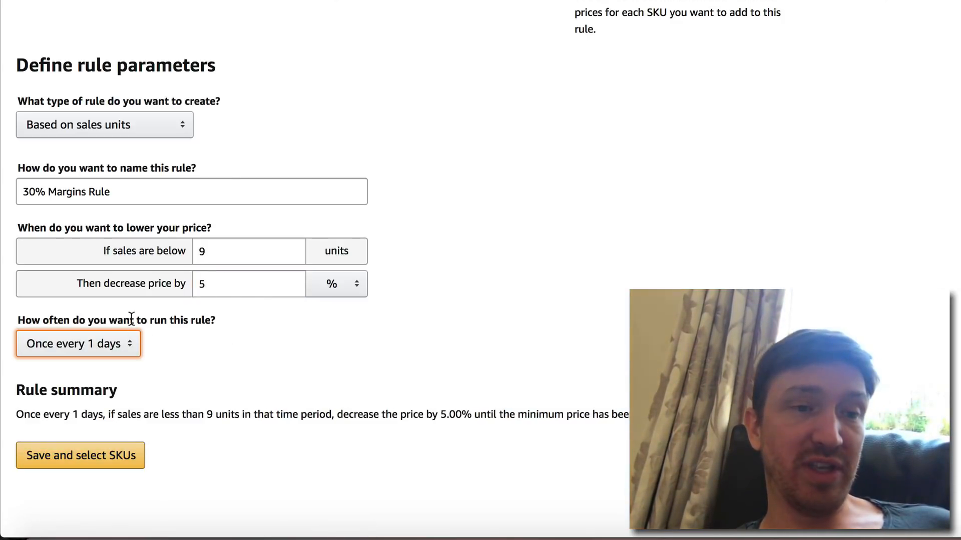
triple_click(113, 194)
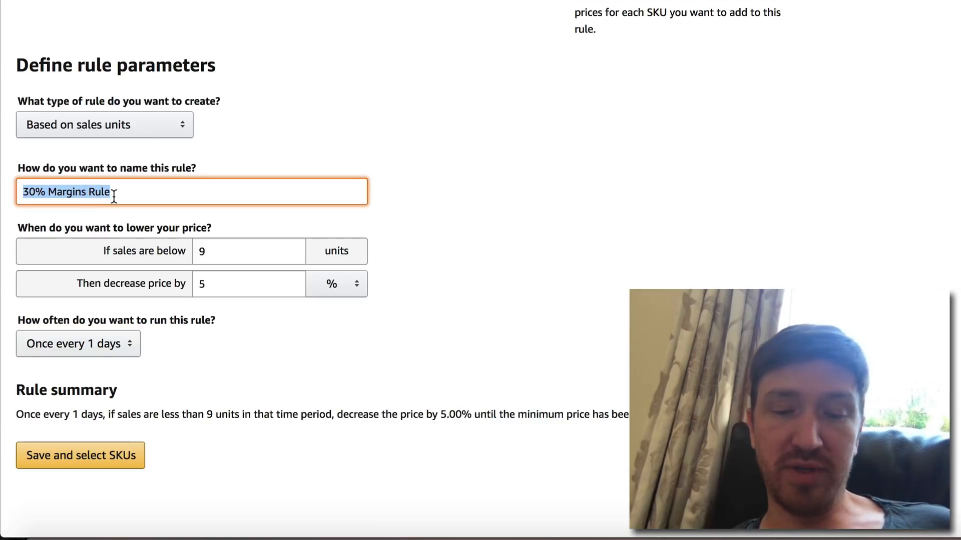
key(BackSpace)
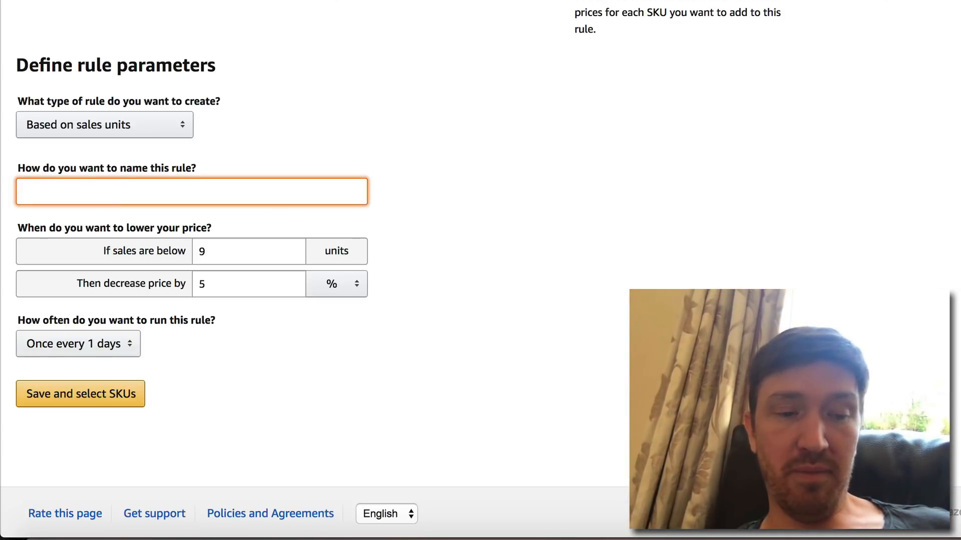
text(1 pe)
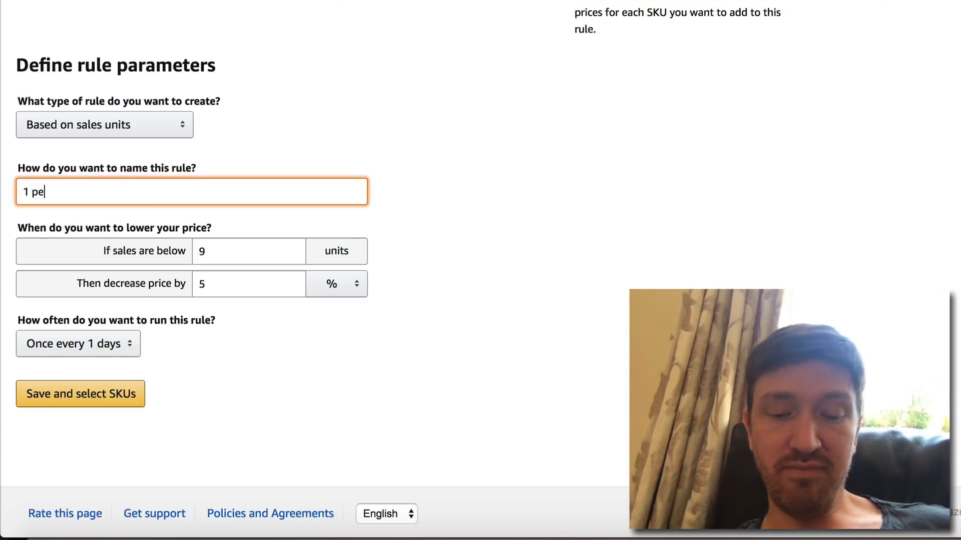
text(nny per day)
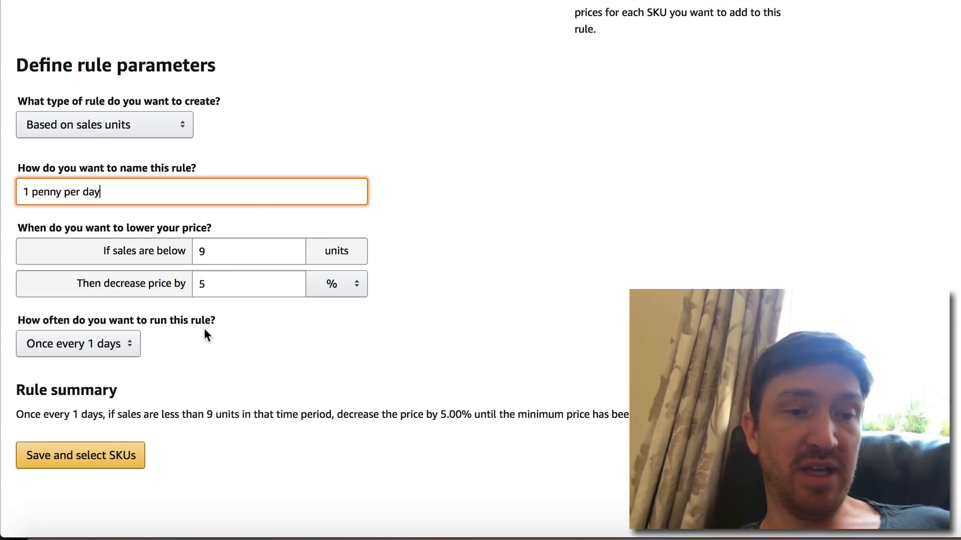
Step: Set the sales threshold to 1 unit and the price decrease to £0.01
double_click(217, 252)
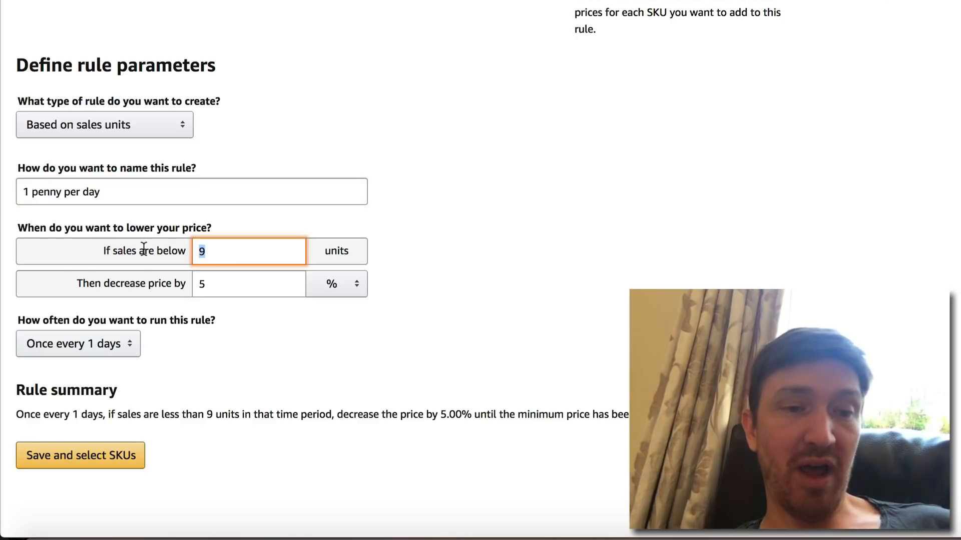
text(1)
click(475, 271)
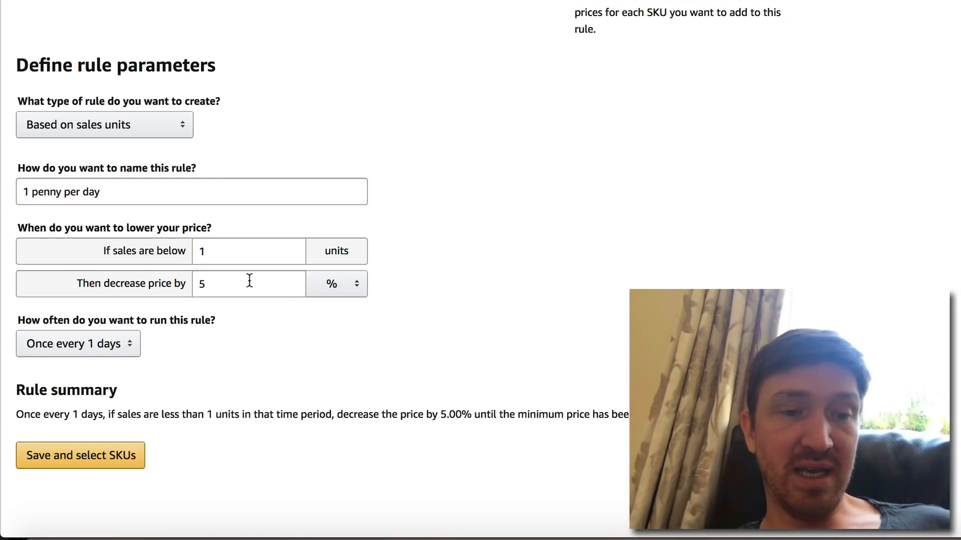
double_click(205, 283)
text(1)
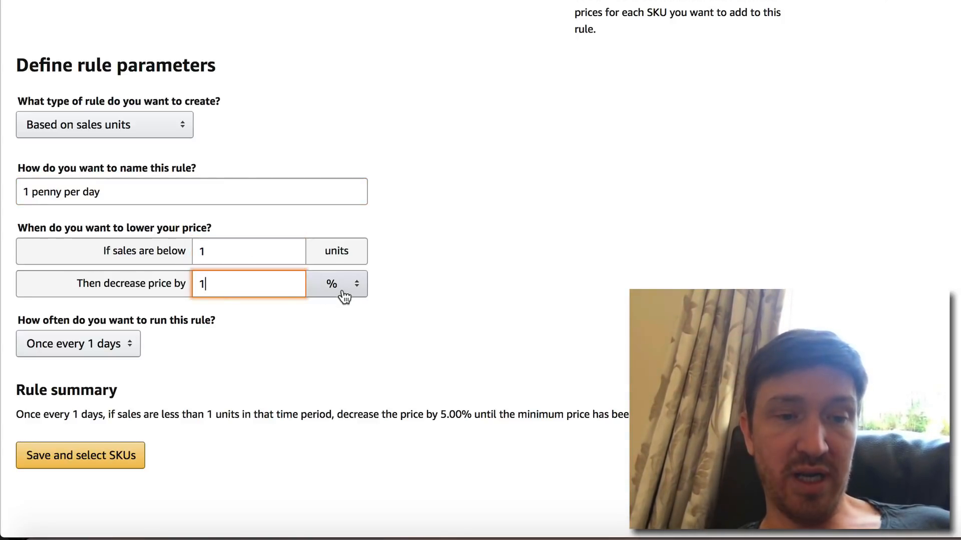
click(335, 293)
click(335, 293)
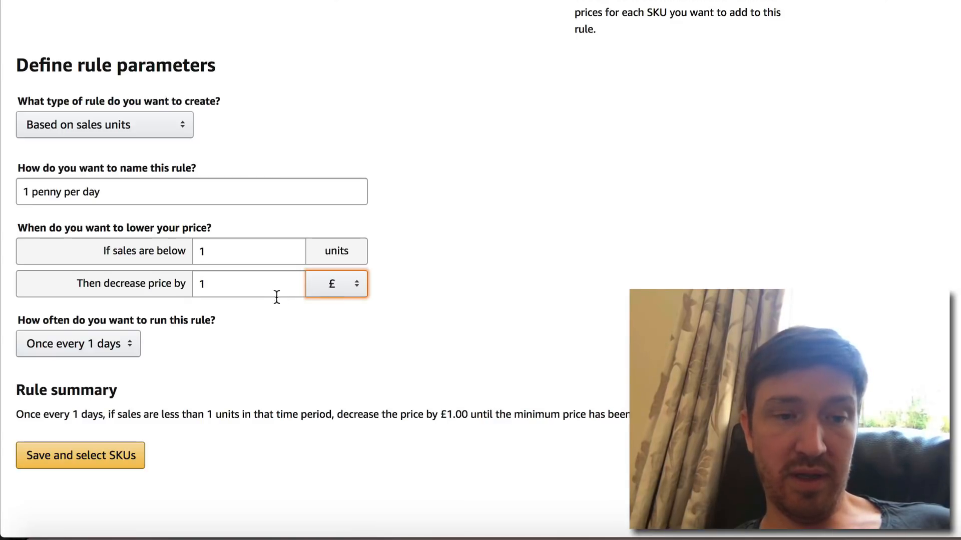
double_click(253, 285)
text(0.01)
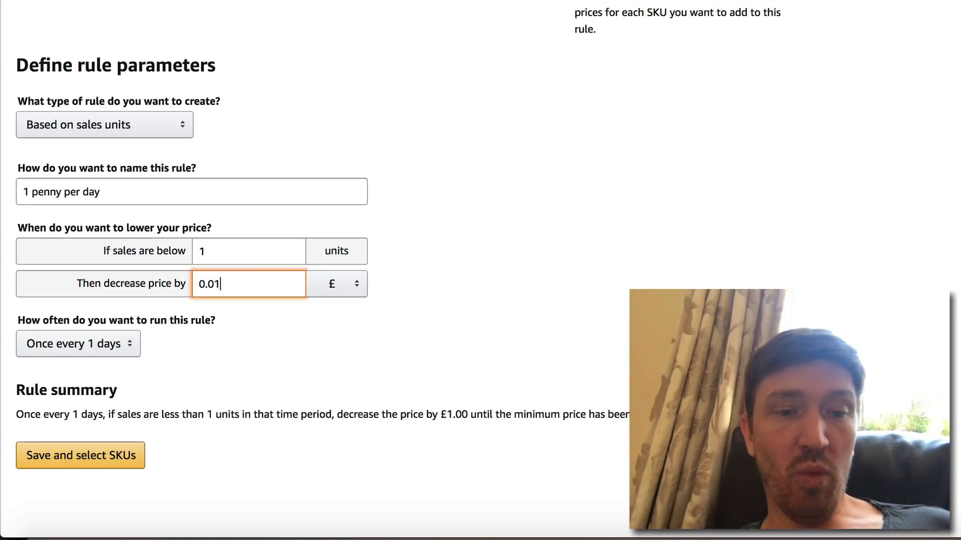
click(476, 261)
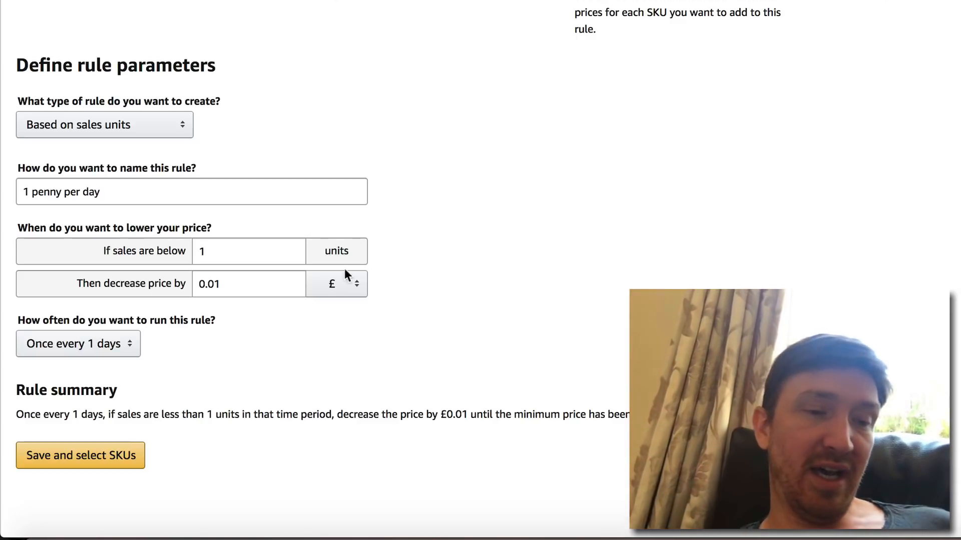
Step: Check the run frequency options, keeping once every 1 days, and review the sales condition in the rule summary
click(103, 349)
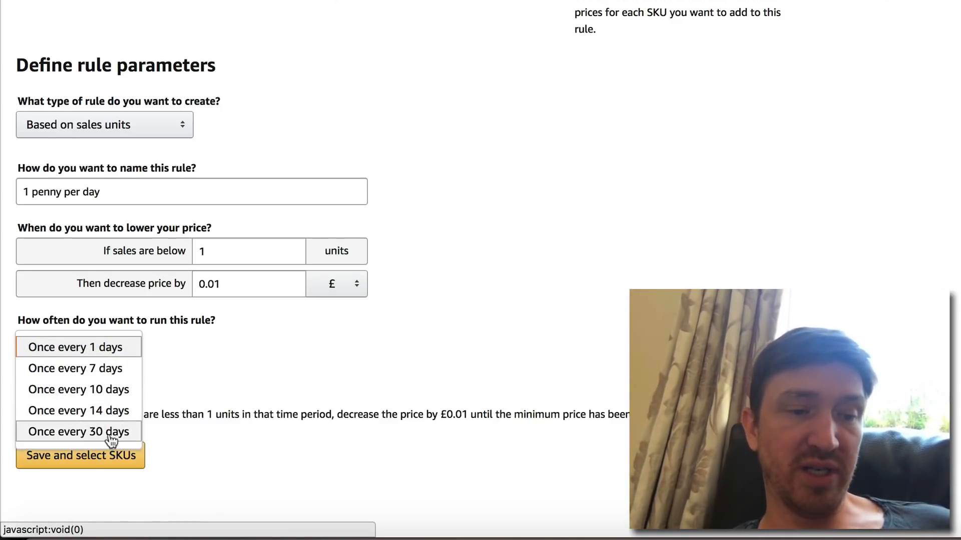
click(100, 352)
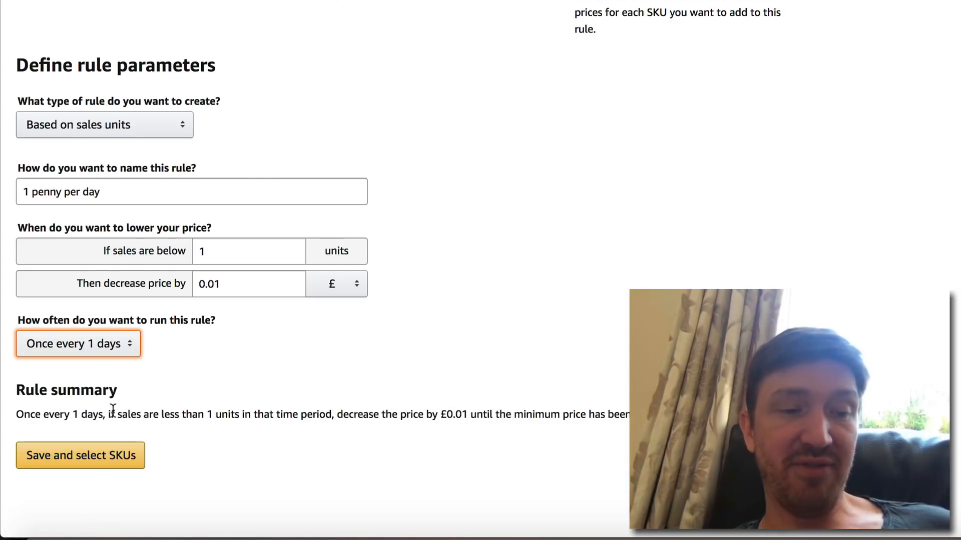
drag(111, 413, 16, 414)
drag(239, 408, 240, 414)
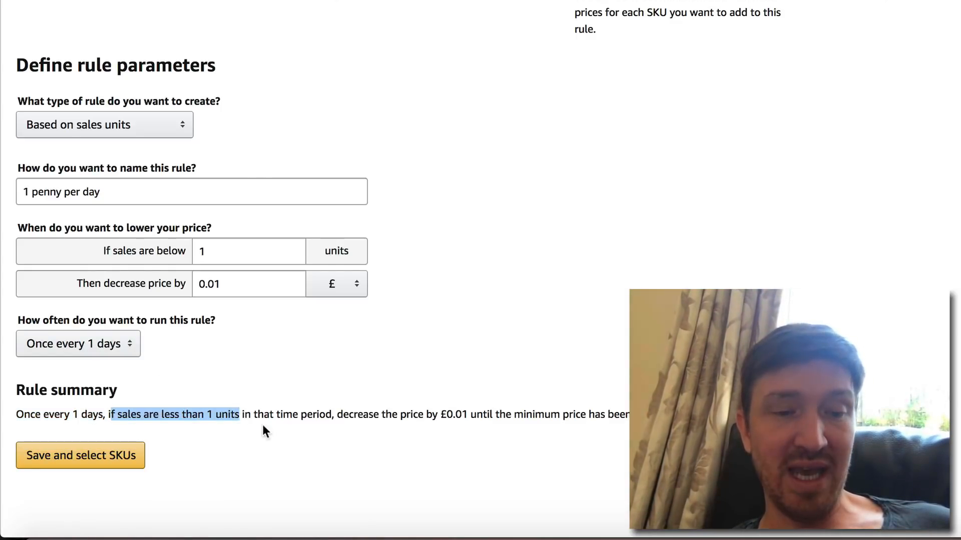
click(340, 425)
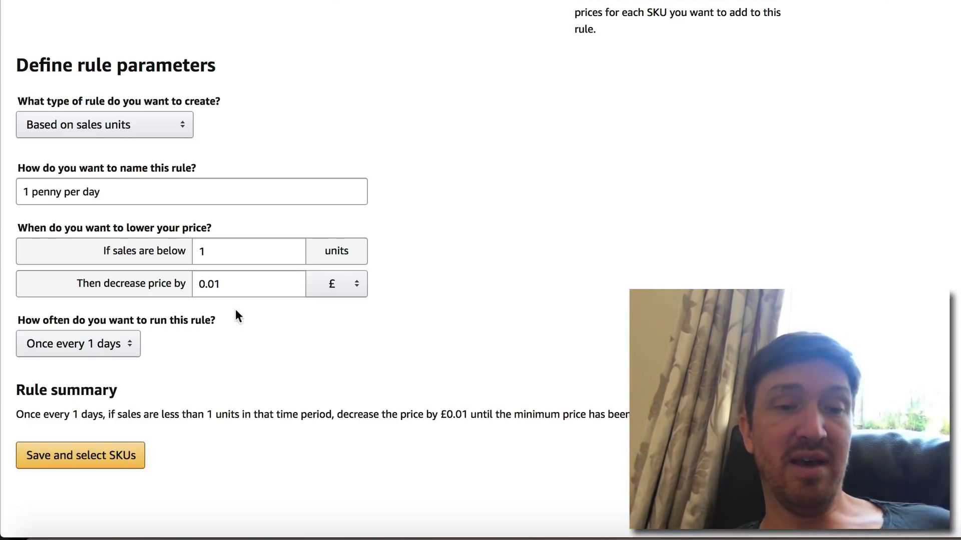
Step: Set the rule to run once every 7 days and the sales threshold to 2 units
click(243, 283)
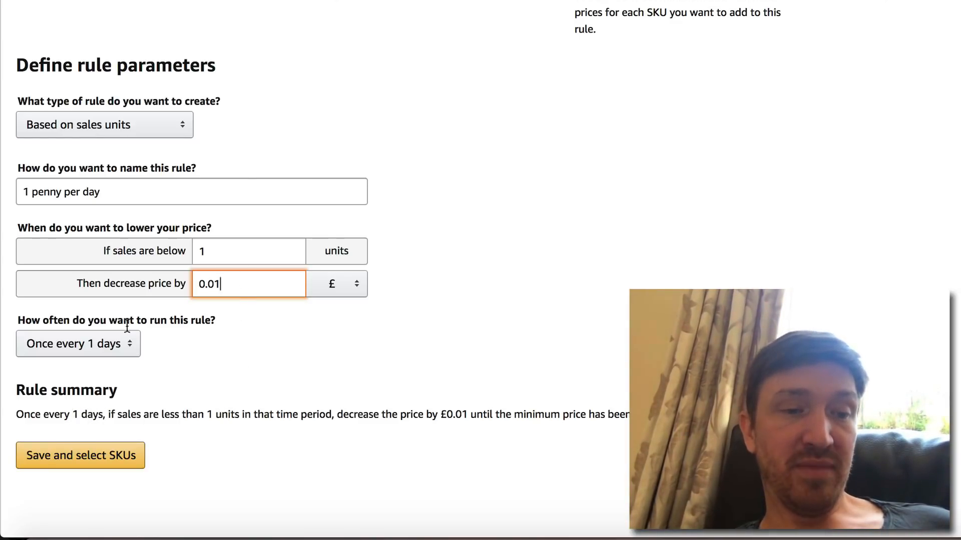
click(100, 346)
click(105, 366)
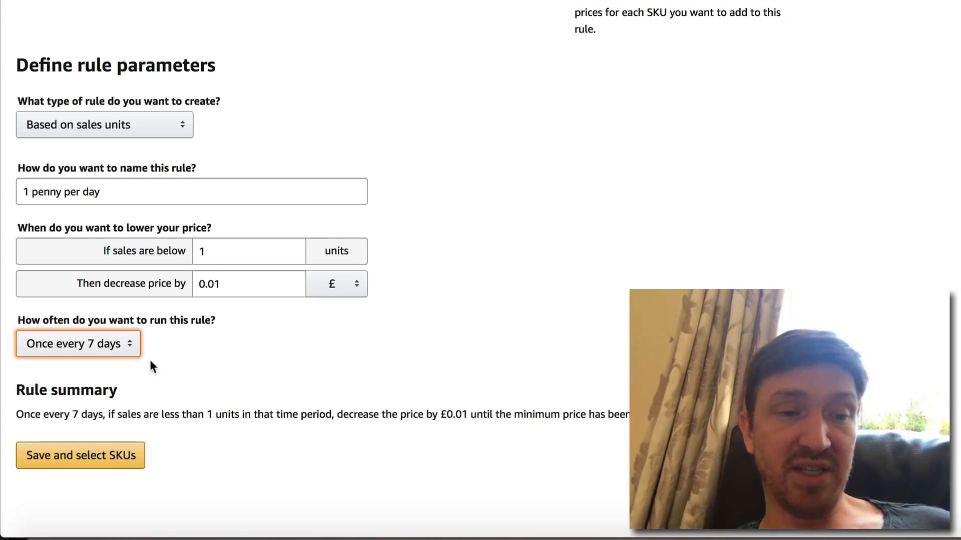
drag(215, 258, 183, 248)
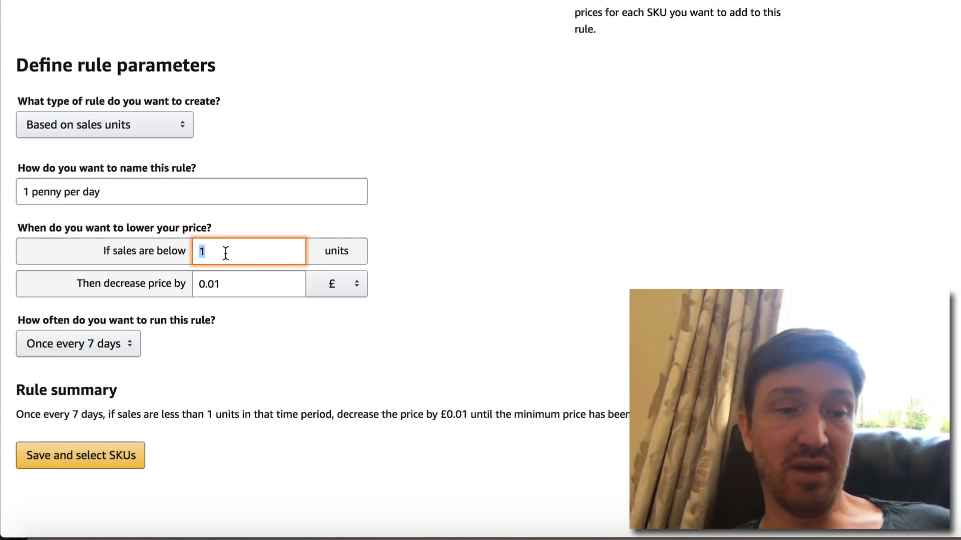
text(2)
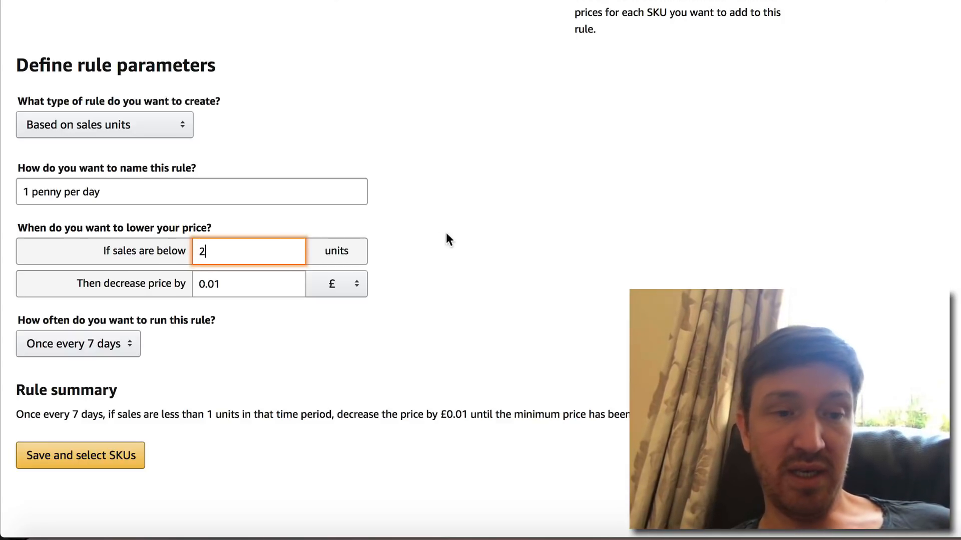
Step: Try a price decrease of £.50, and set the decrease to 1% instead
double_click(242, 284)
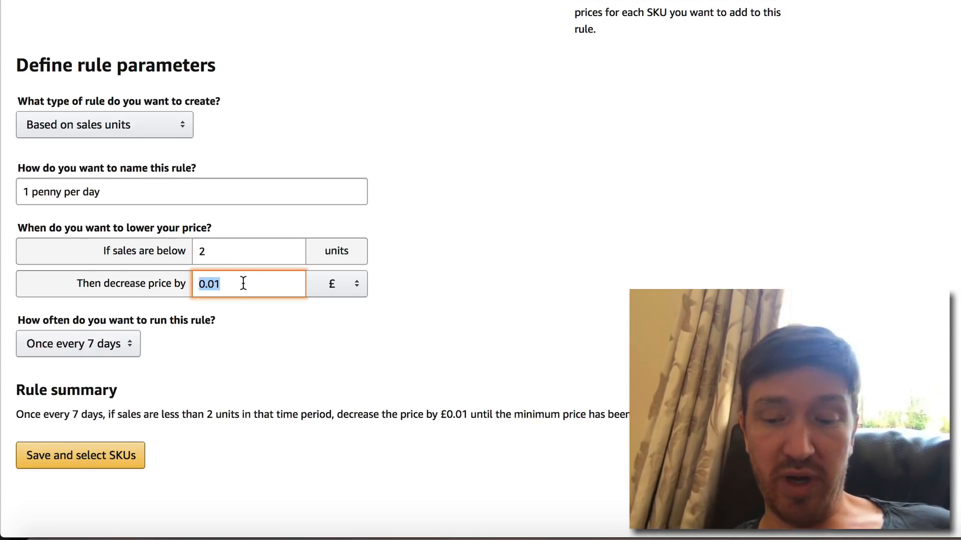
key(BackSpace)
text(.50)
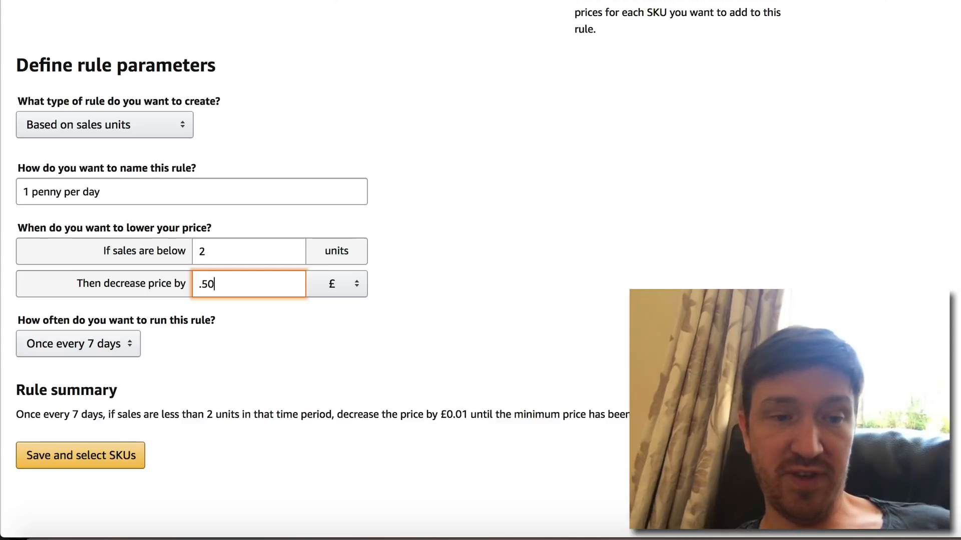
click(356, 295)
click(355, 305)
double_click(220, 279)
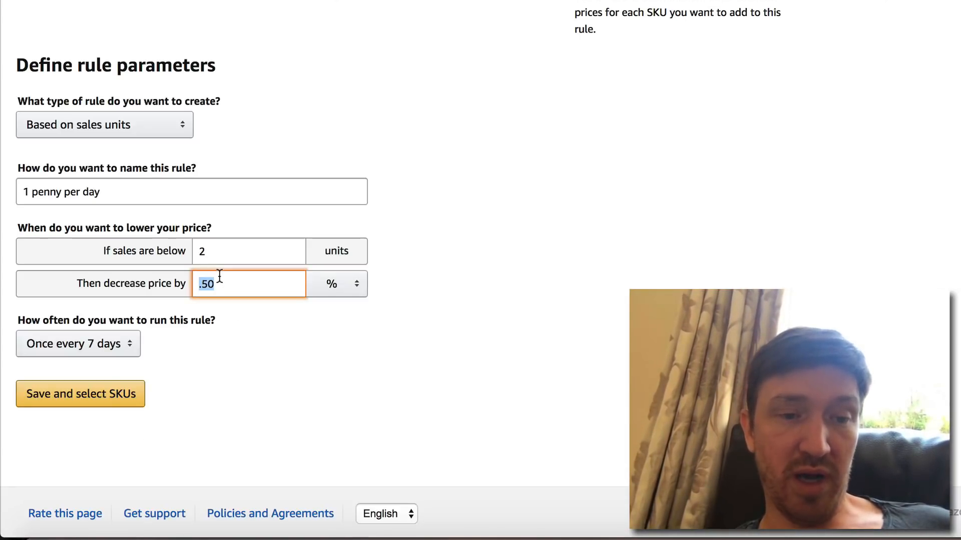
text(1)
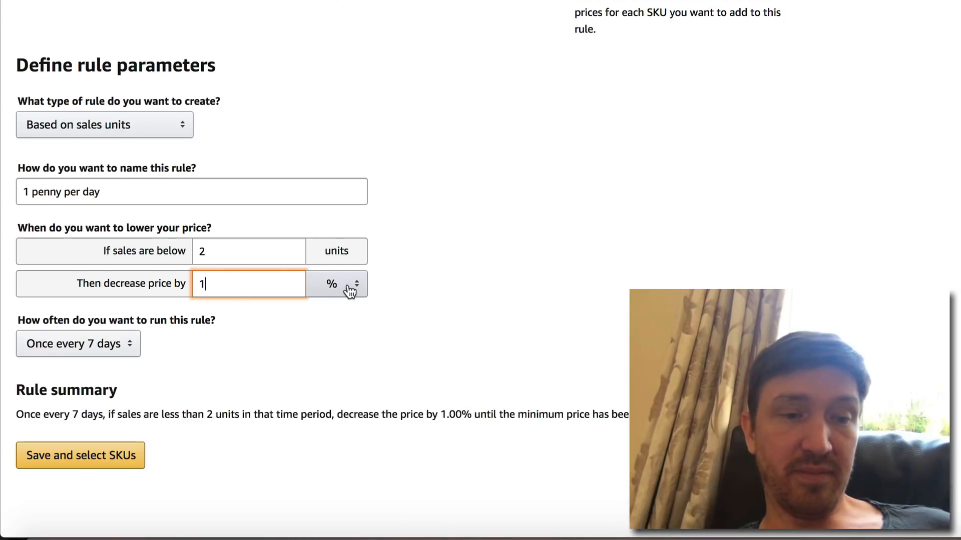
click(366, 382)
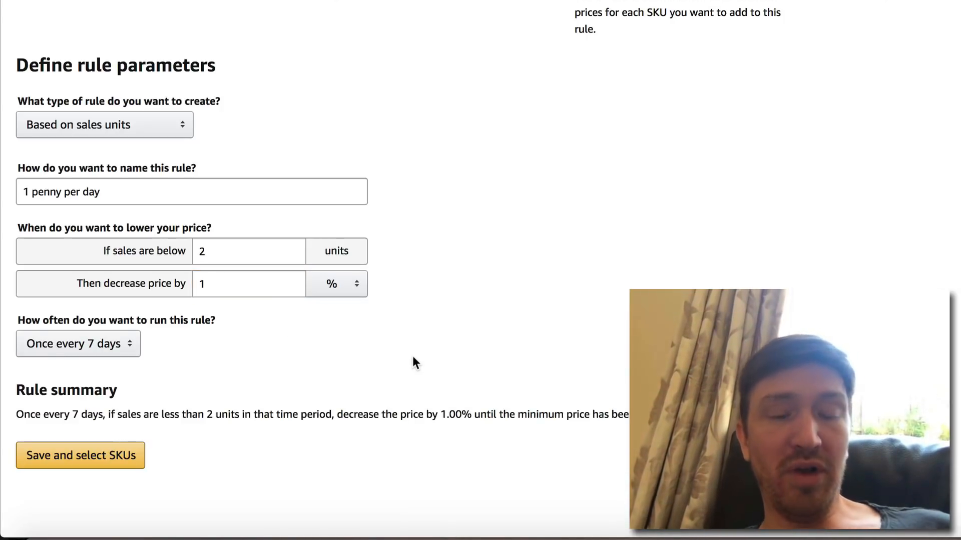